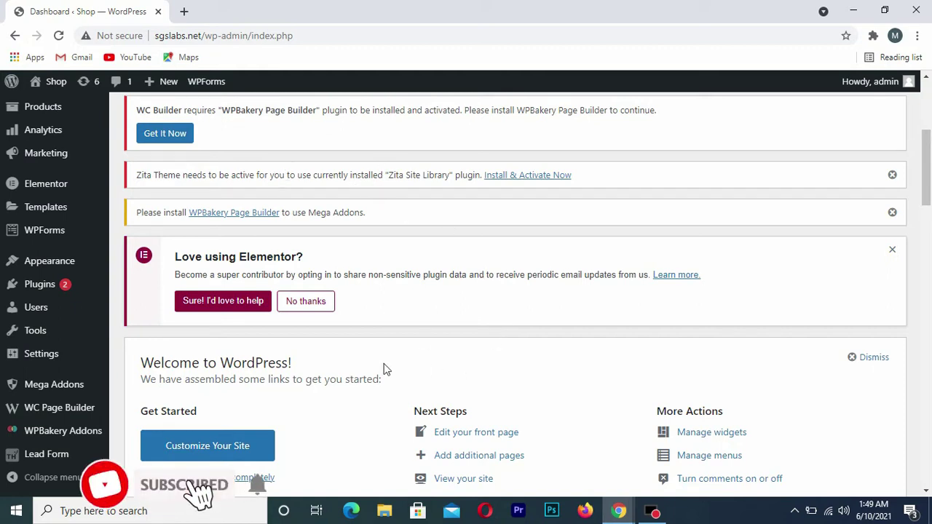
Go to the Add New Plugins page in WordPress admin
scroll(502, 243, "down", 3)
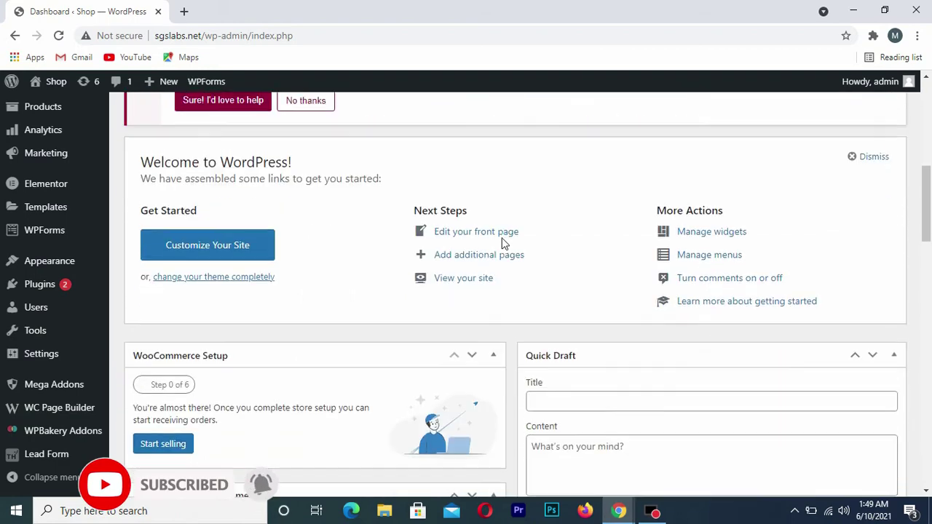
scroll(502, 243, "down", 3)
scroll(501, 244, "down", 1)
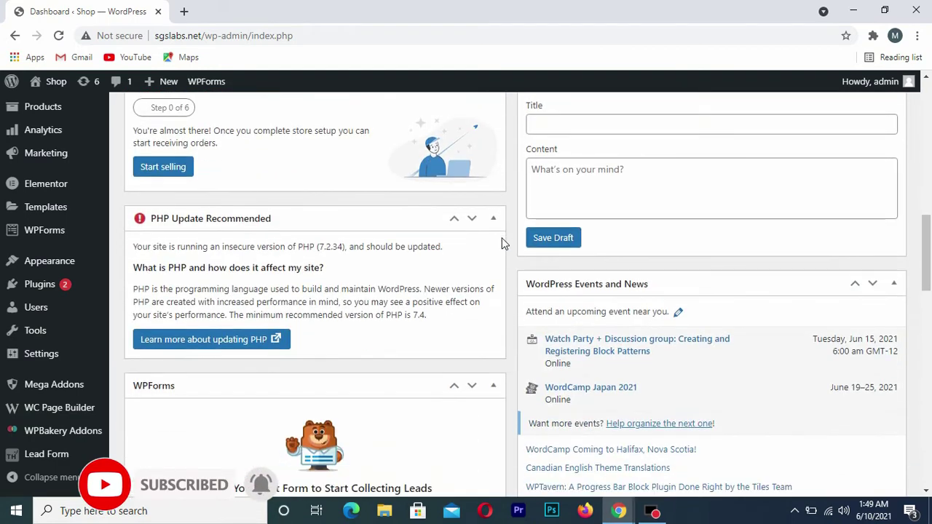
scroll(502, 243, "up", 5)
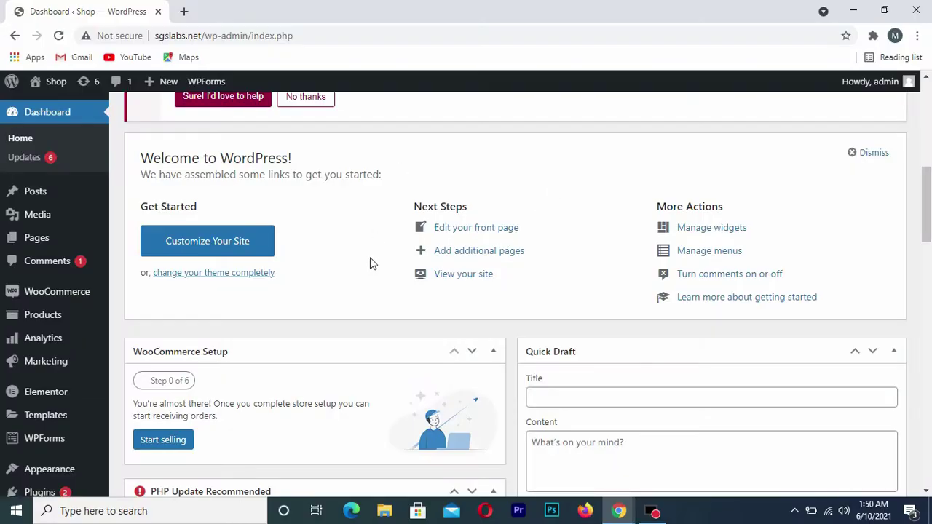
scroll(370, 262, "up", 2)
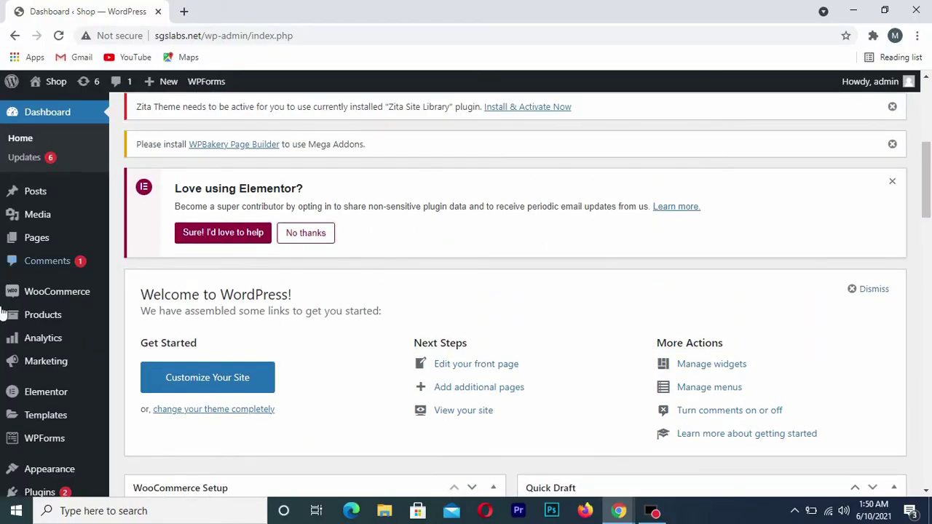
scroll(22, 309, "down", 2)
mouse_move(38, 356)
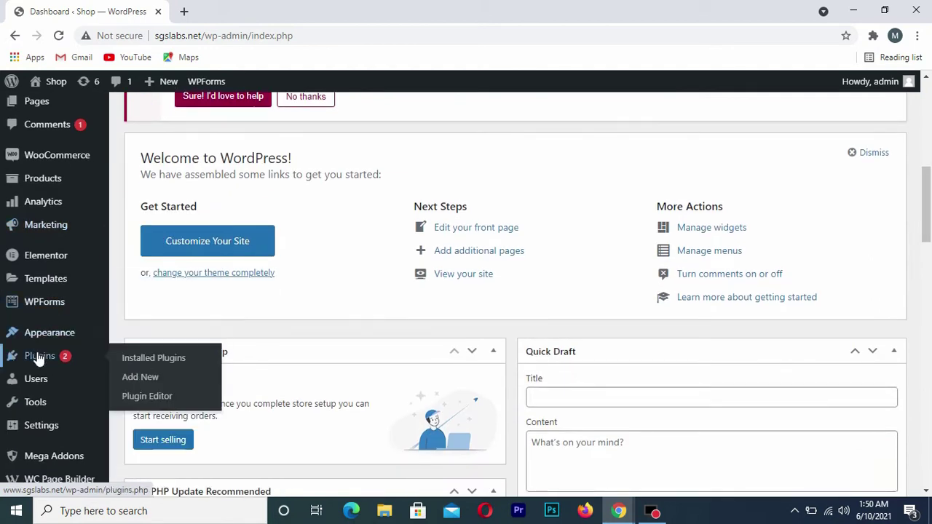
left_click(139, 379)
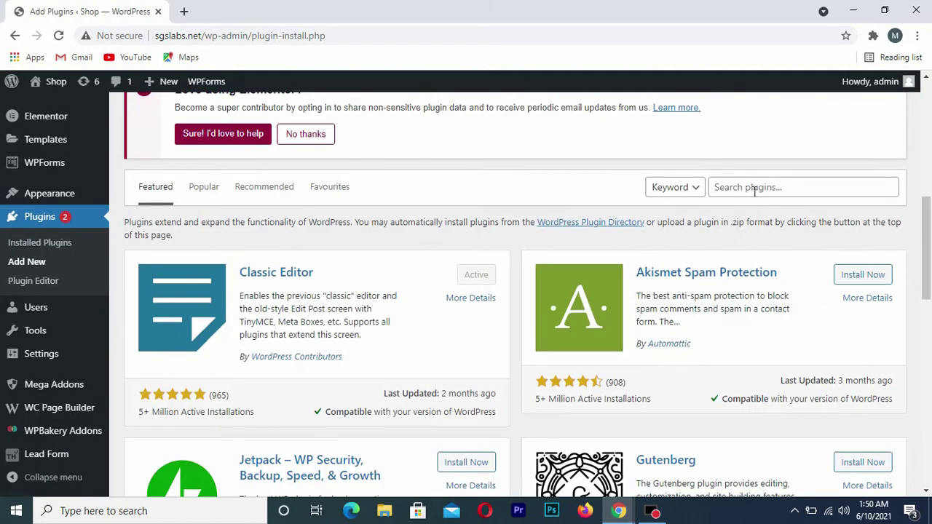
Search the plugin directory for 'wpform' and find the already-active Contact Form by WPForms
left_click(754, 188)
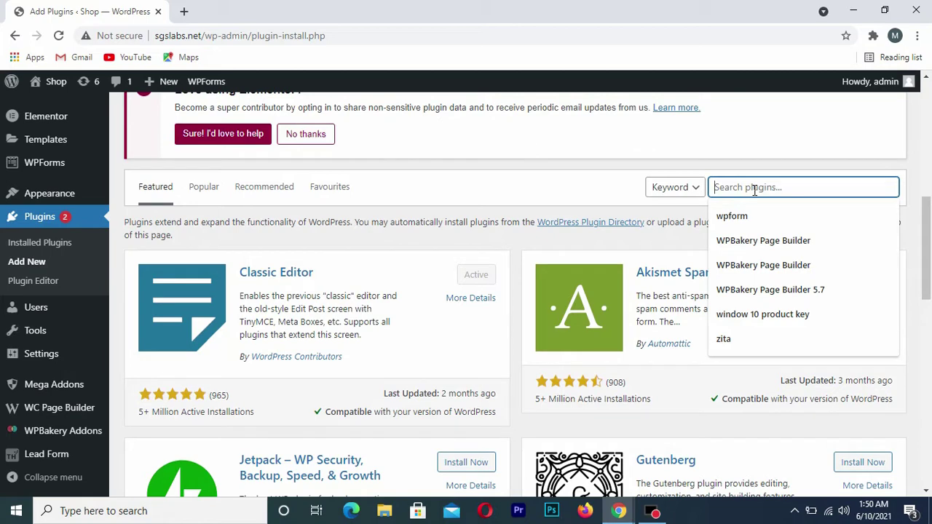
left_click(748, 217)
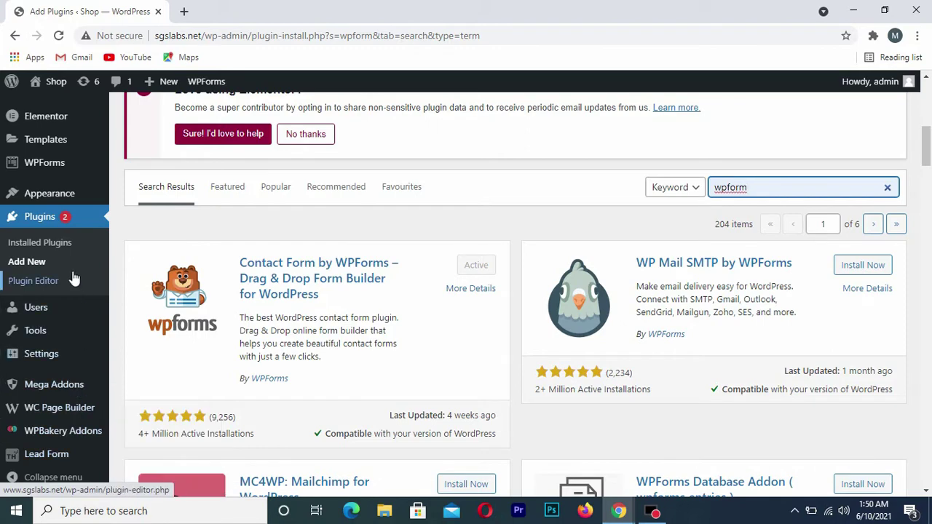
scroll(73, 276, "up", 3)
mouse_move(21, 299)
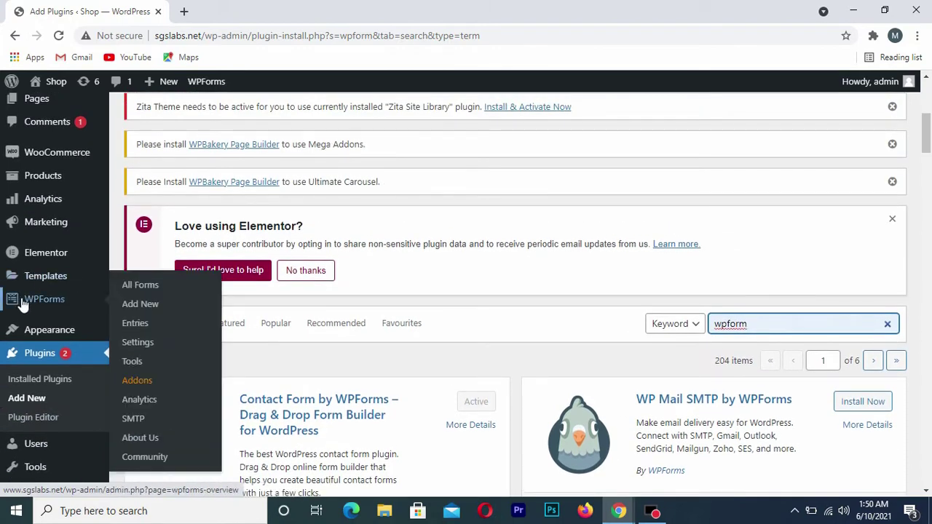
From the WPForms All Forms overview, create a new form to reach the template choices
left_click(162, 293)
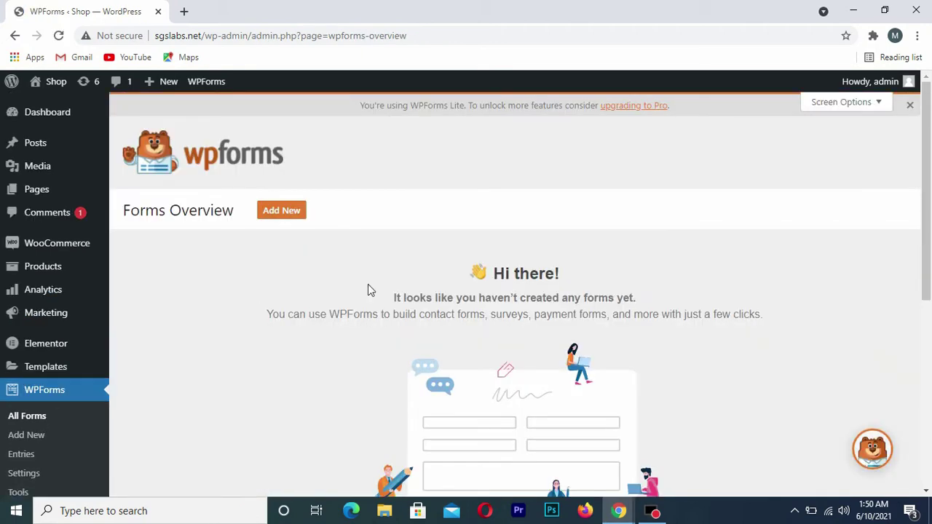
scroll(575, 295, "down", 4)
scroll(576, 294, "up", 2)
scroll(575, 295, "up", 2)
scroll(443, 358, "down", 3)
scroll(443, 358, "down", 1)
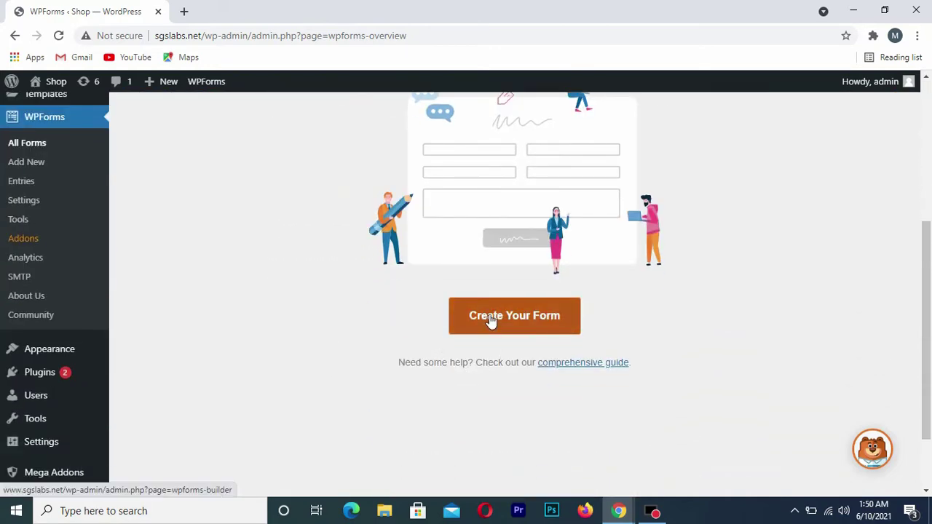
left_click(517, 320)
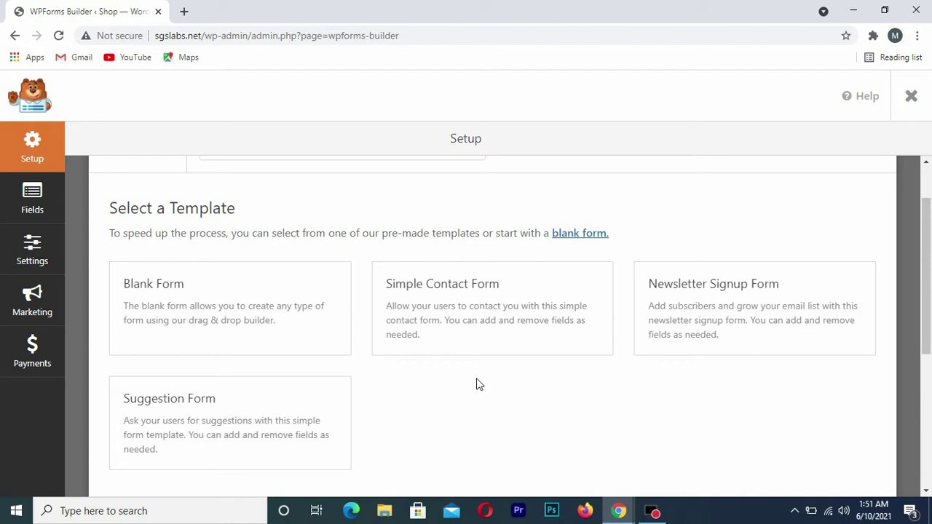
Start the new form from the Simple Contact Form template
left_click(484, 310)
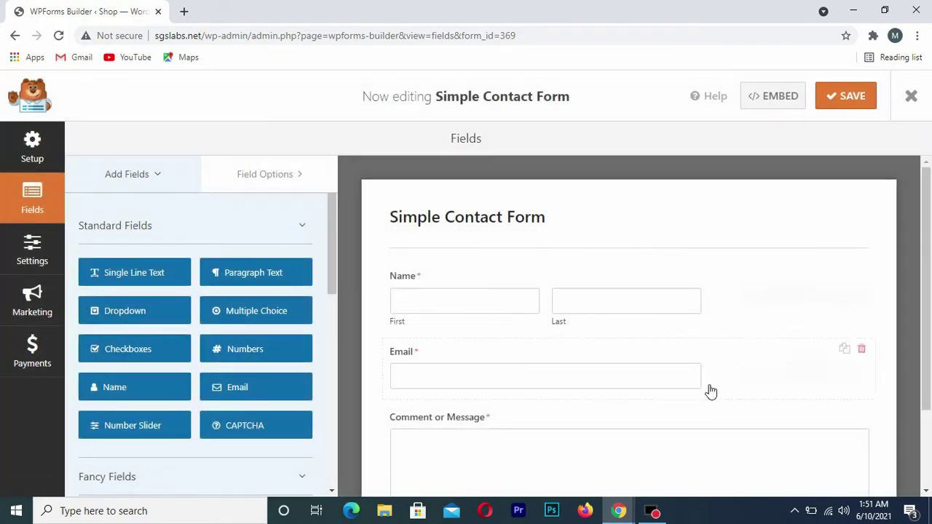
scroll(643, 355, "down", 2)
scroll(643, 357, "up", 2)
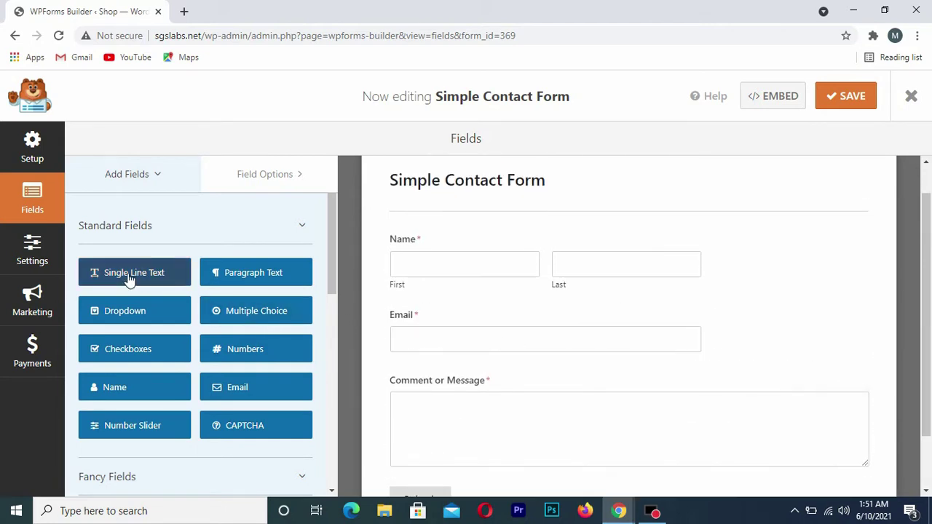
Add a Single Line Text field above Email and a Numbers field above the message, then save
left_click_drag(109, 281, 393, 312)
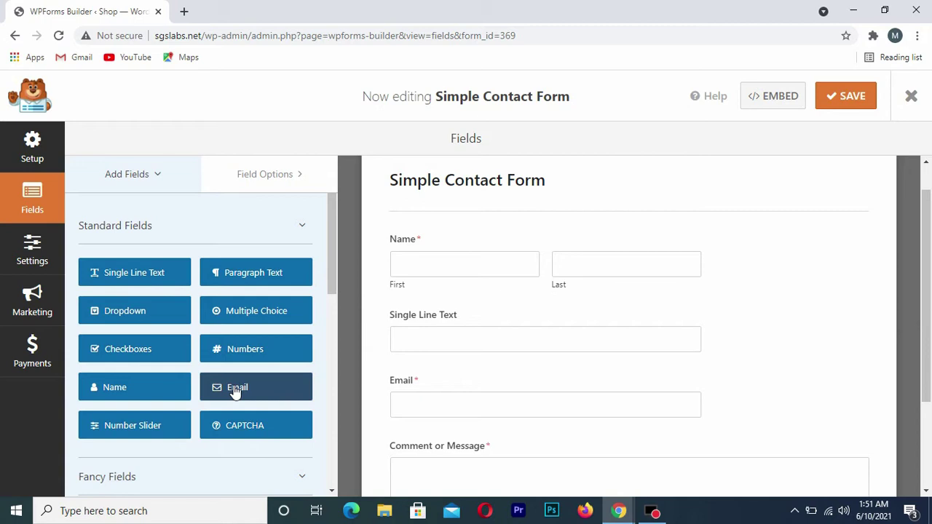
scroll(235, 391, "down", 1)
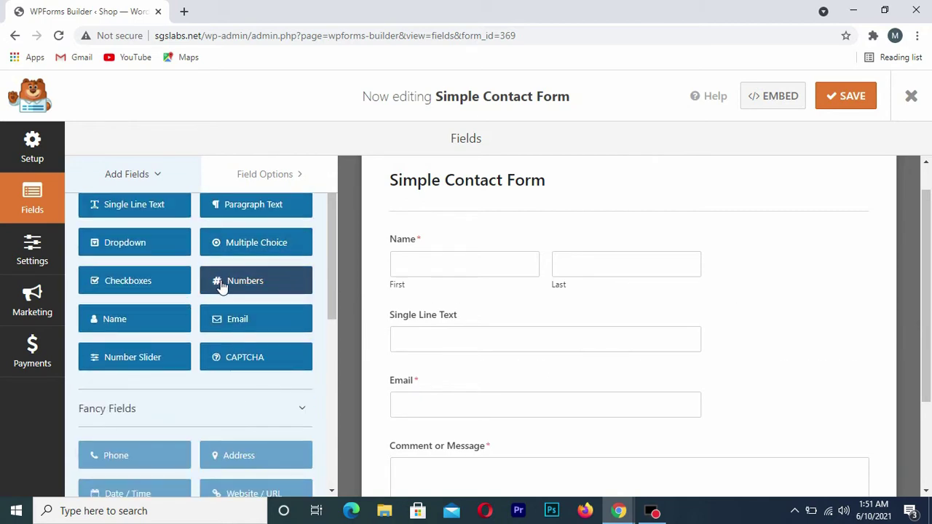
left_click_drag(222, 287, 423, 268)
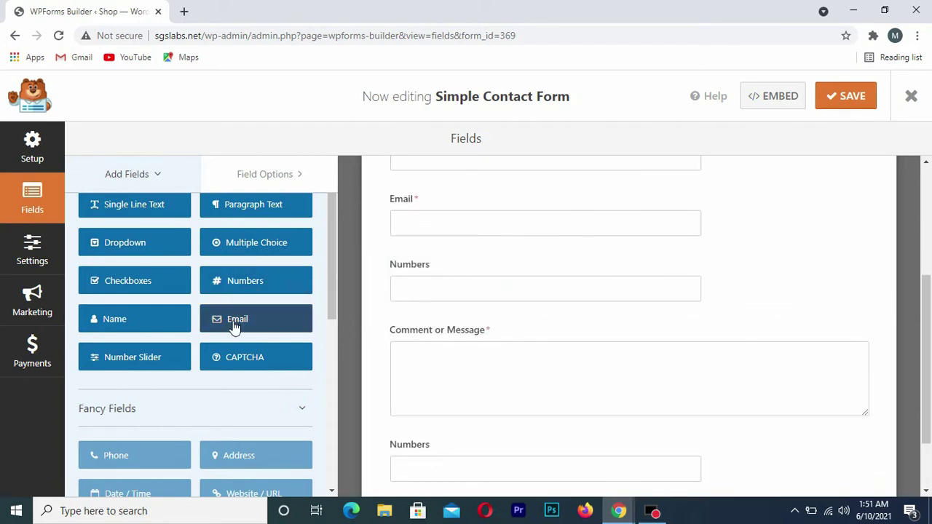
scroll(233, 328, "down", 2)
scroll(233, 328, "down", 4)
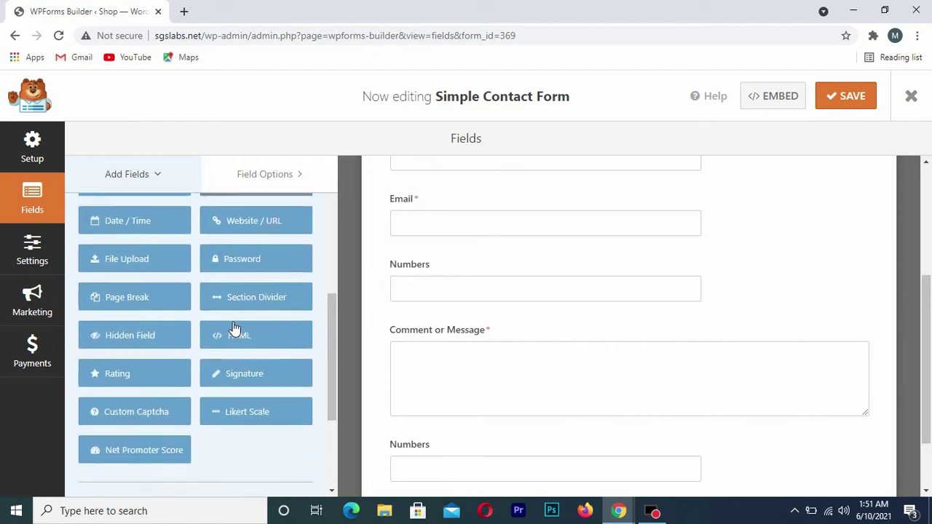
scroll(233, 328, "up", 6)
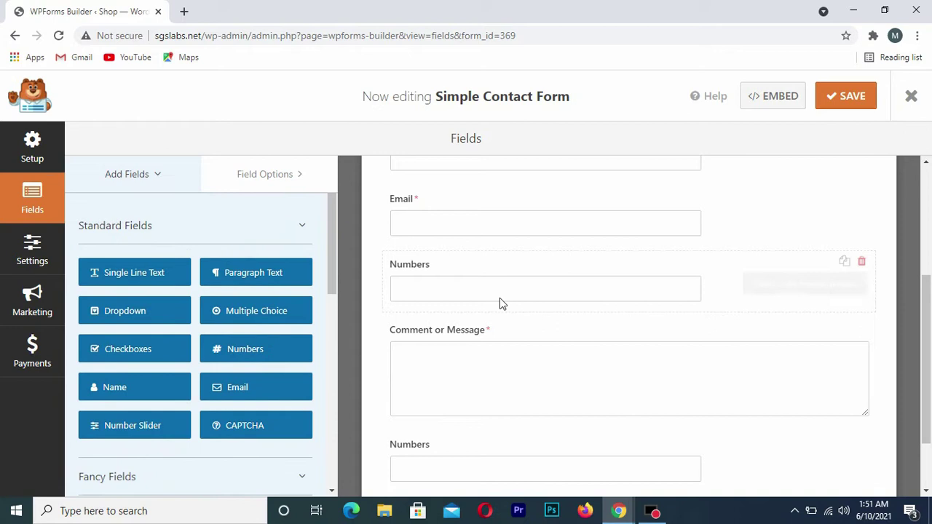
scroll(502, 302, "up", 3)
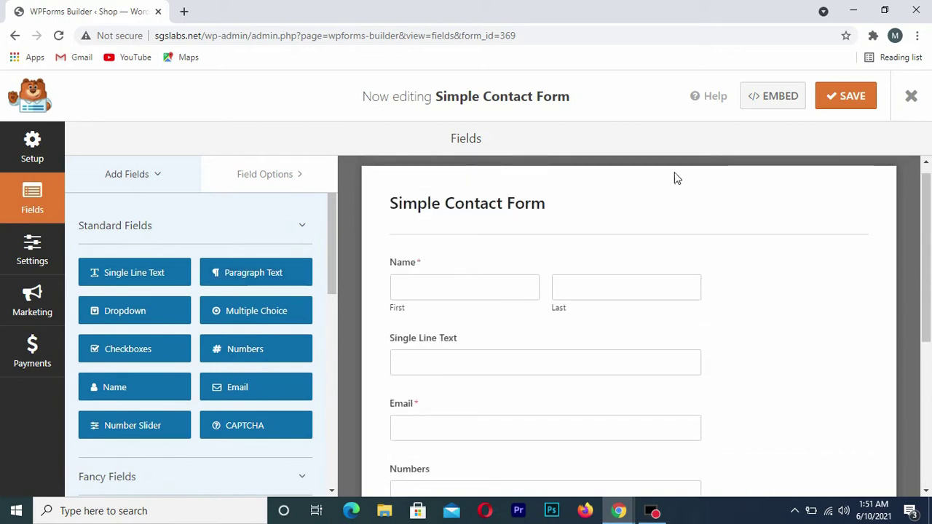
left_click(857, 103)
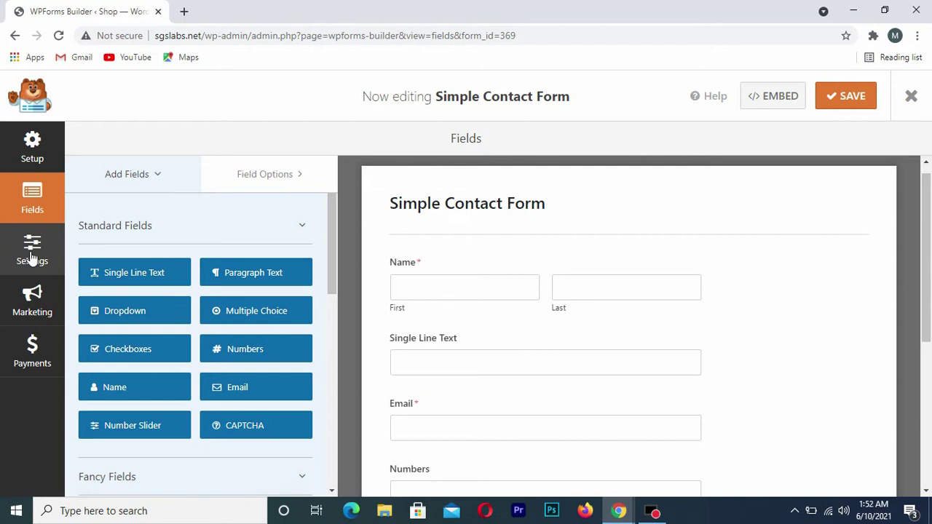
Rename the form to 'Contact Us' in its settings and save it
left_click(32, 251)
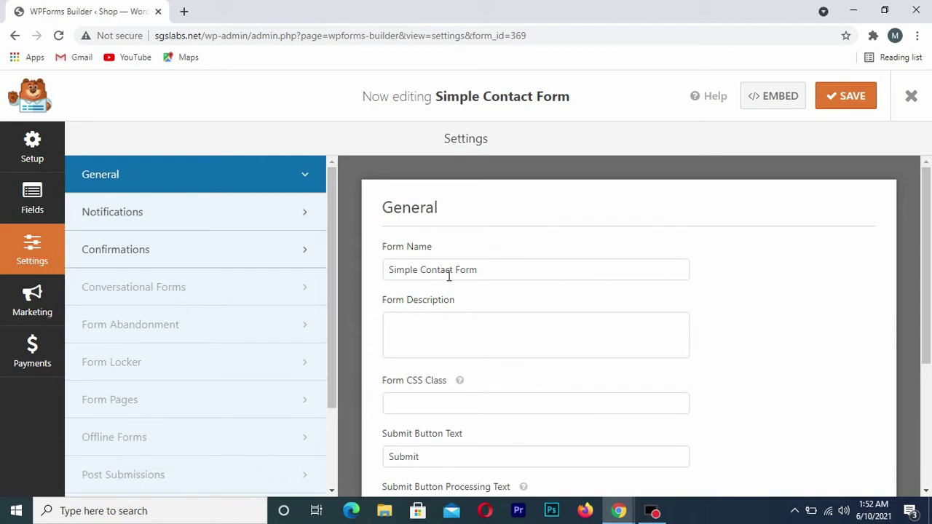
left_click(450, 275)
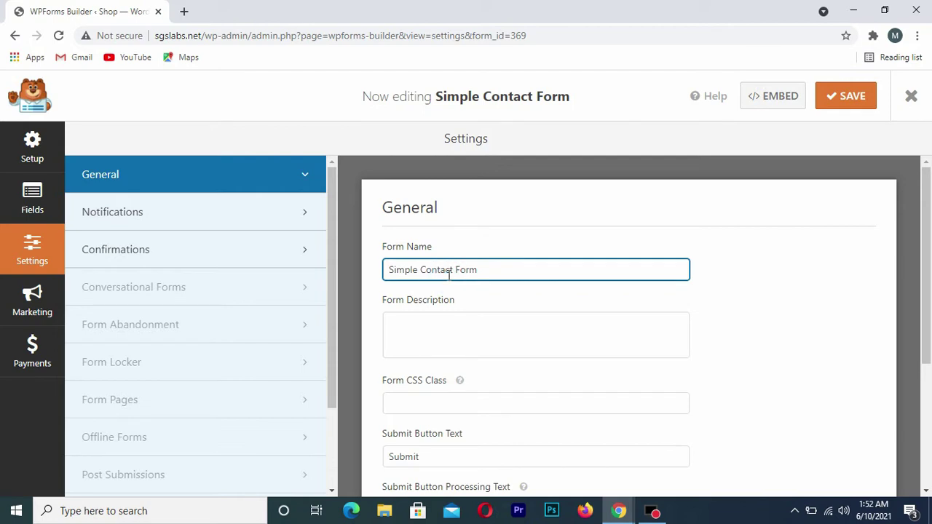
key("ctrl+a")
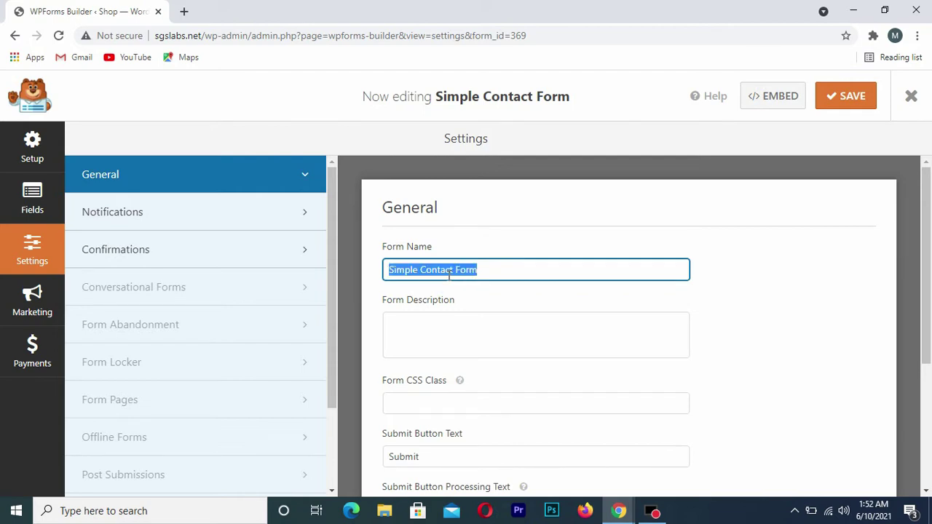
type("Con")
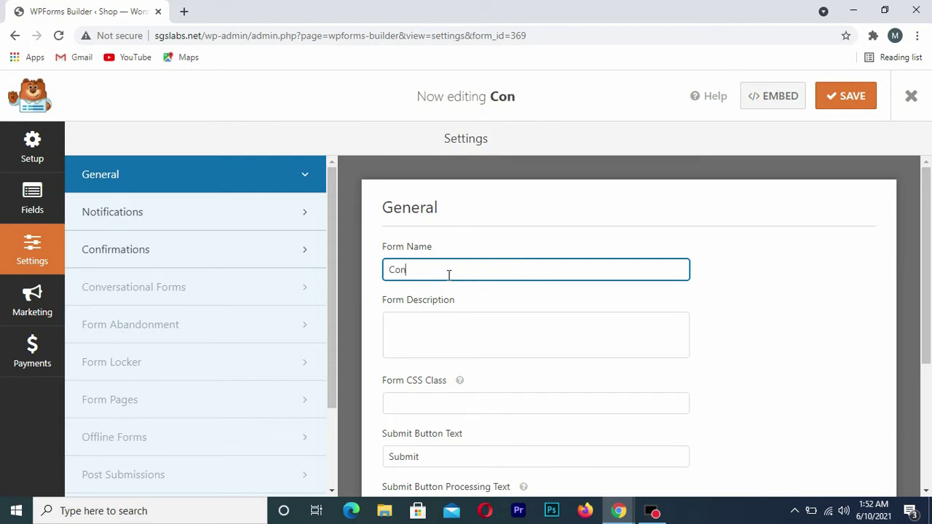
type("tact ")
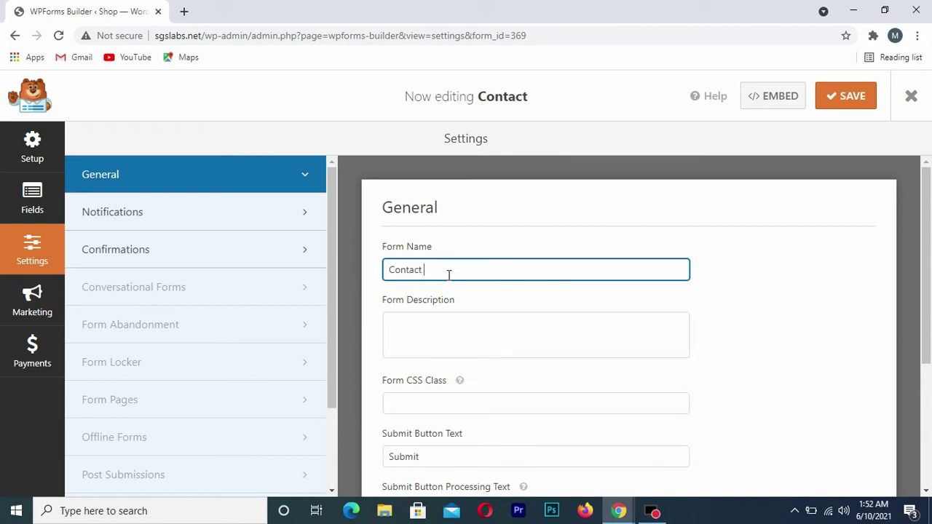
type("Us")
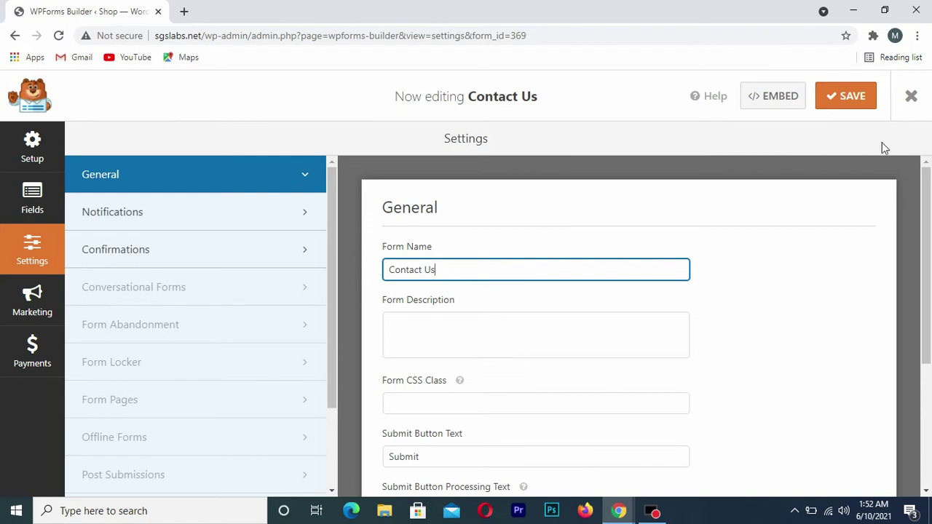
left_click(842, 100)
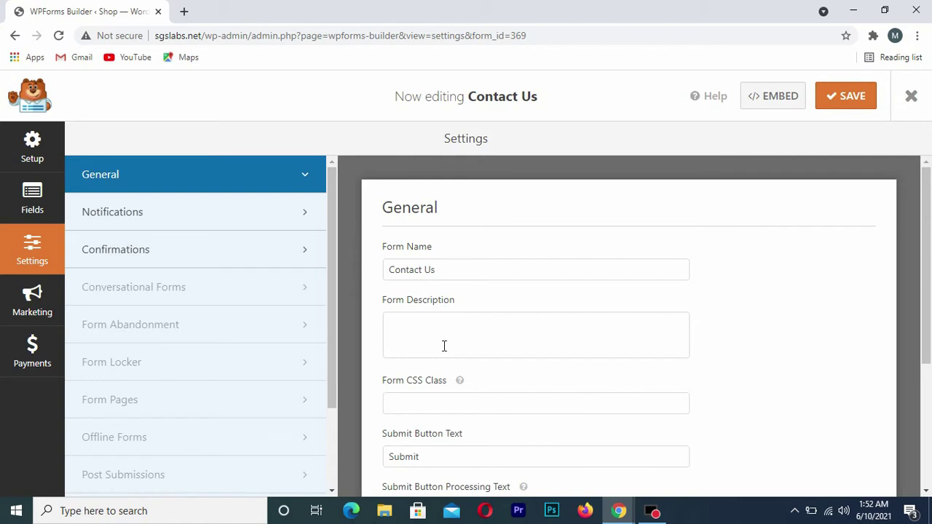
Change the Submit Button Text from 'Submit' to 'Send' and save the settings
left_click(409, 336)
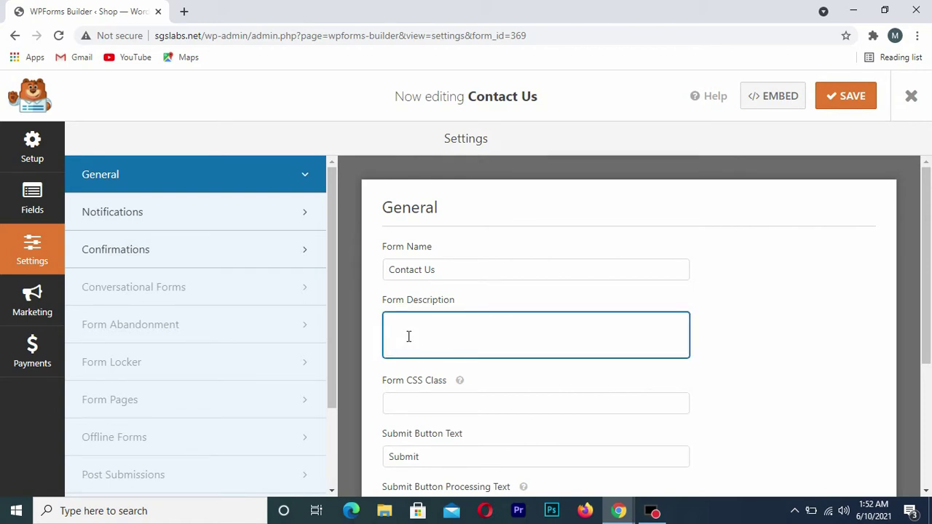
scroll(408, 346, "down", 1)
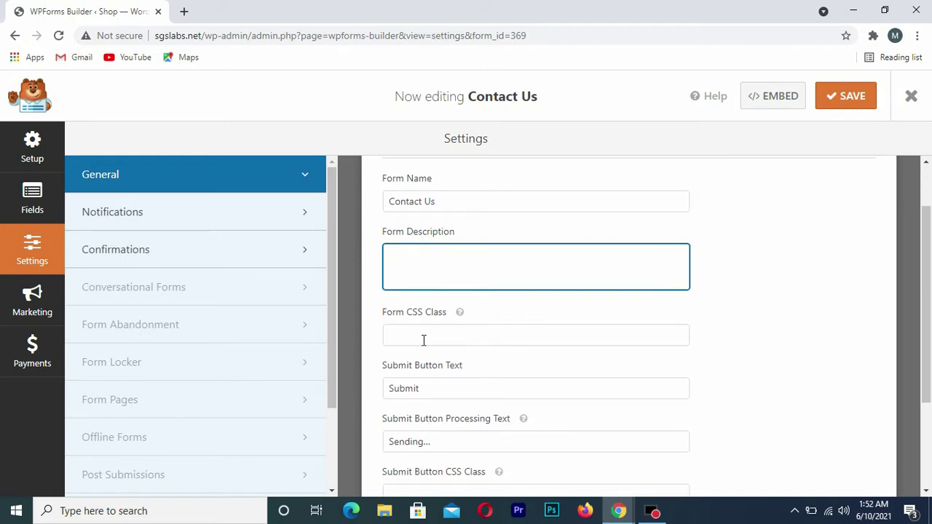
scroll(423, 339, "down", 1)
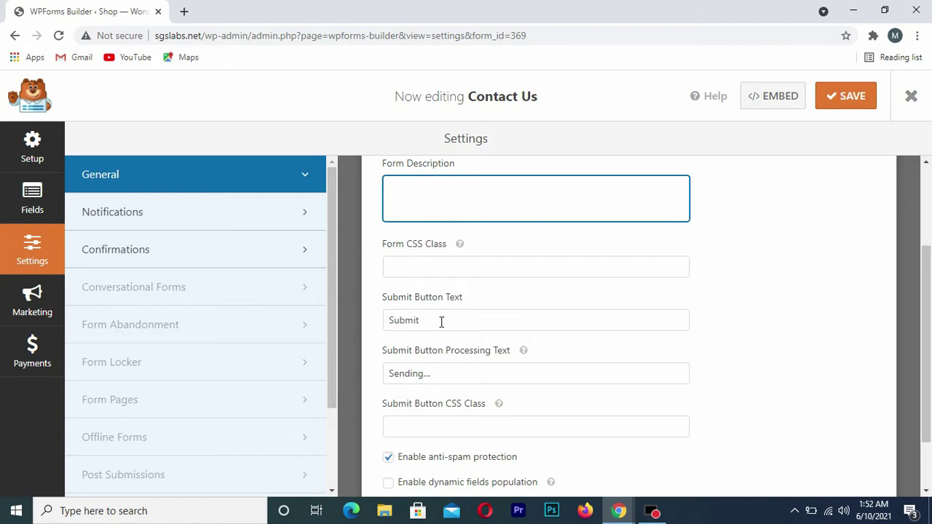
left_click(438, 323)
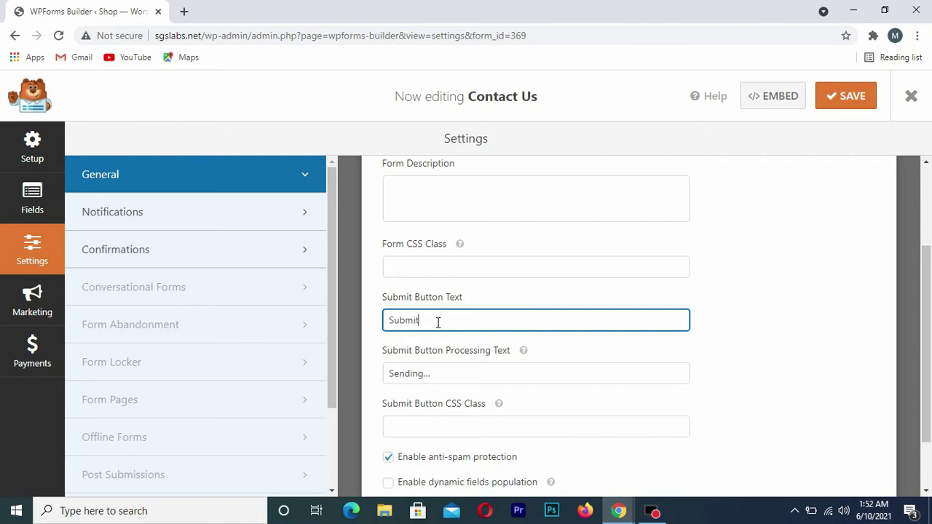
double_click(437, 322)
type("Send")
scroll(441, 354, "down", 1)
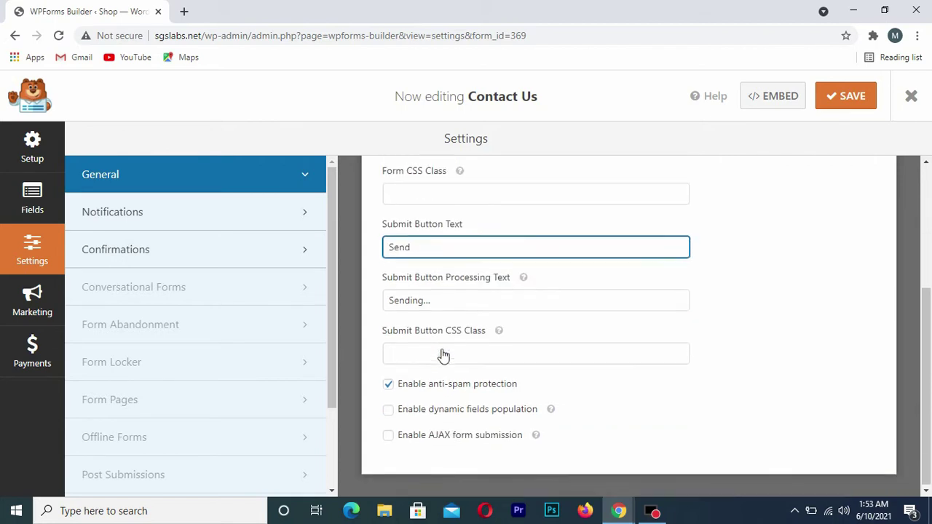
scroll(699, 353, "up", 2)
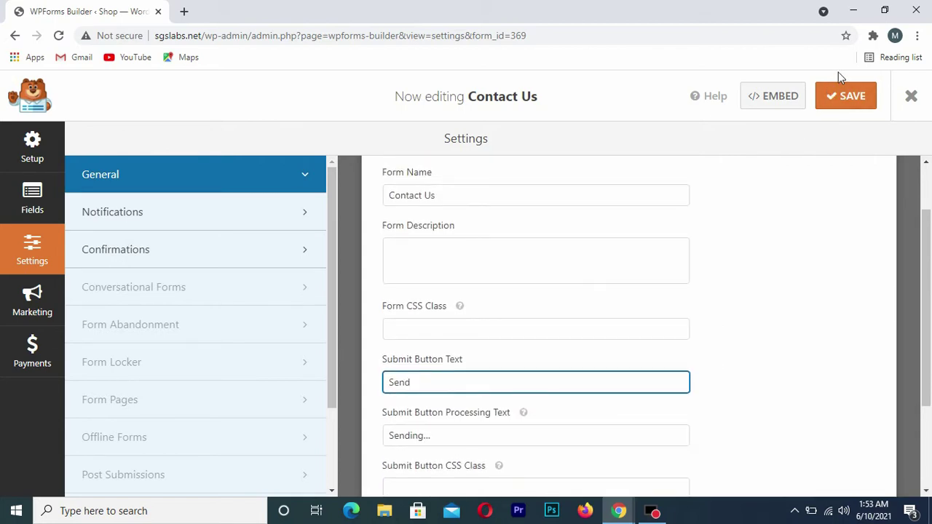
left_click(850, 105)
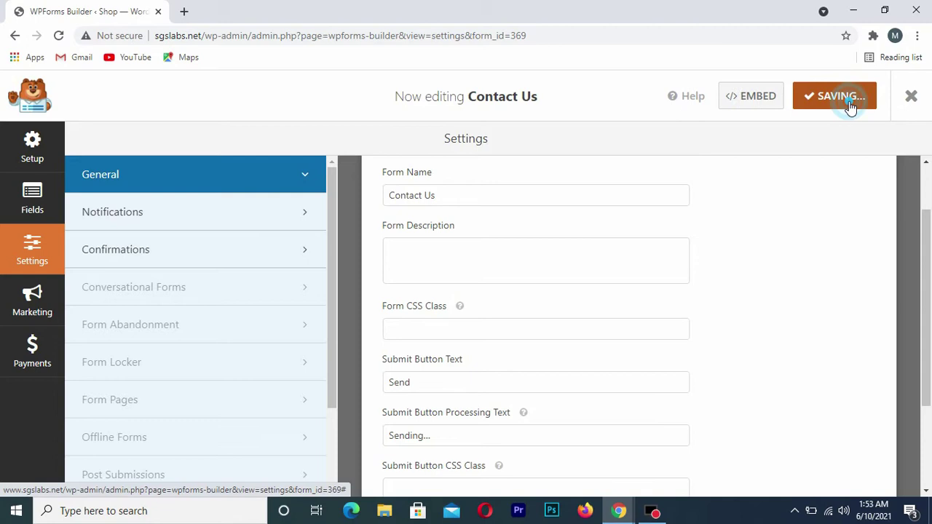
scroll(732, 280, "up", 1)
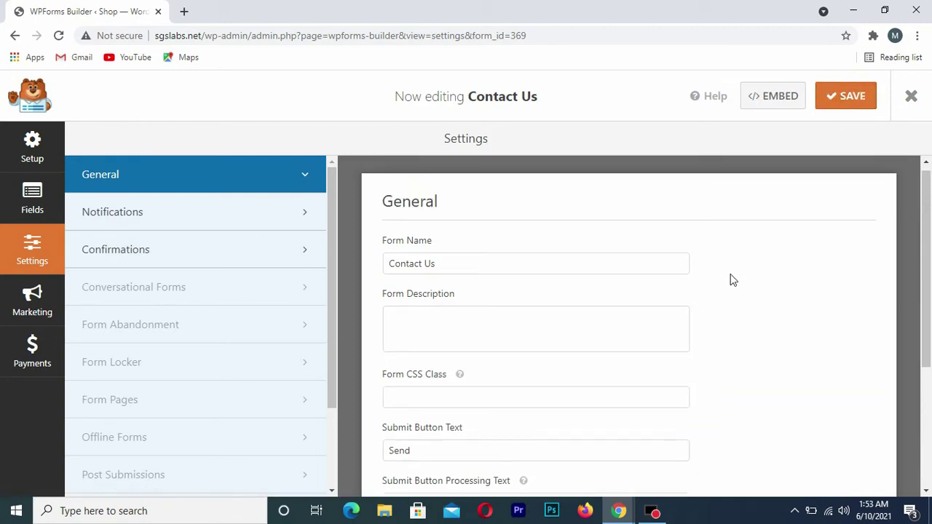
Set the default notification's Send To Email Address to the site's info address
left_click(105, 220)
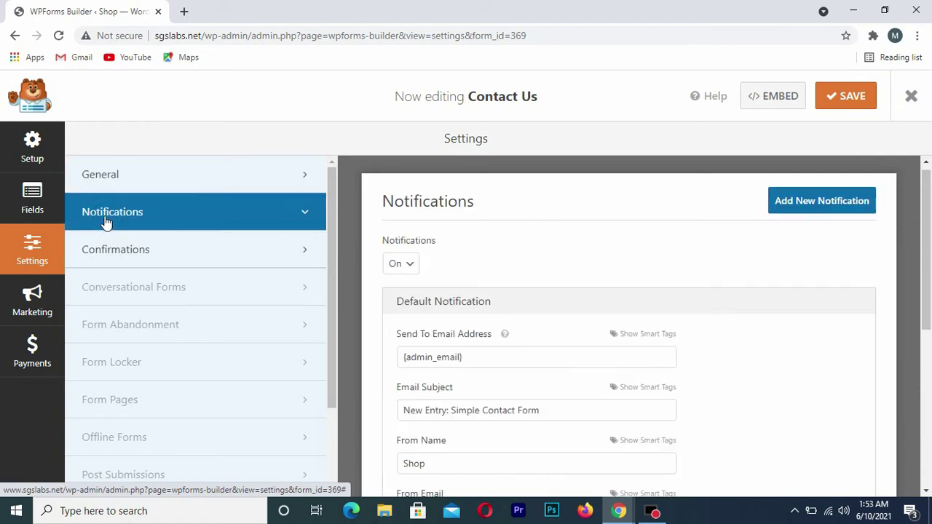
scroll(561, 358, "down", 1)
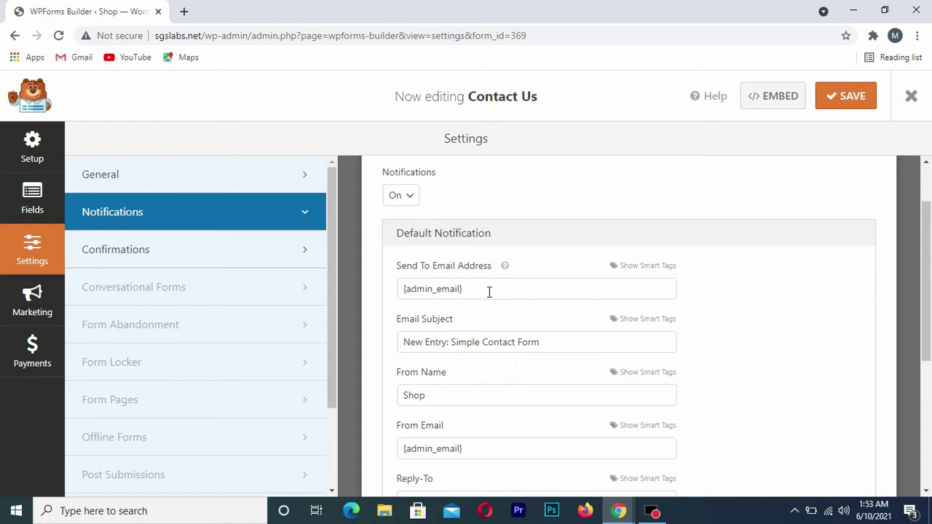
left_click(489, 292)
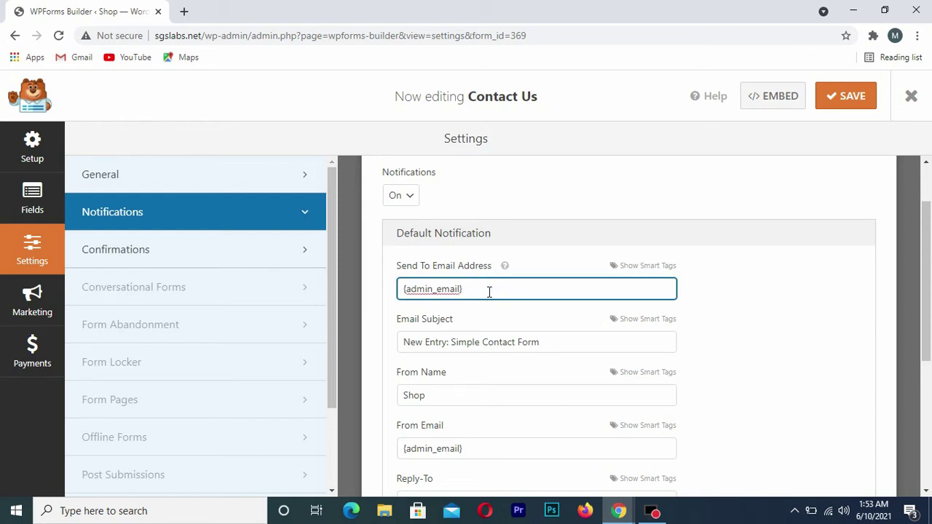
triple_click(489, 292)
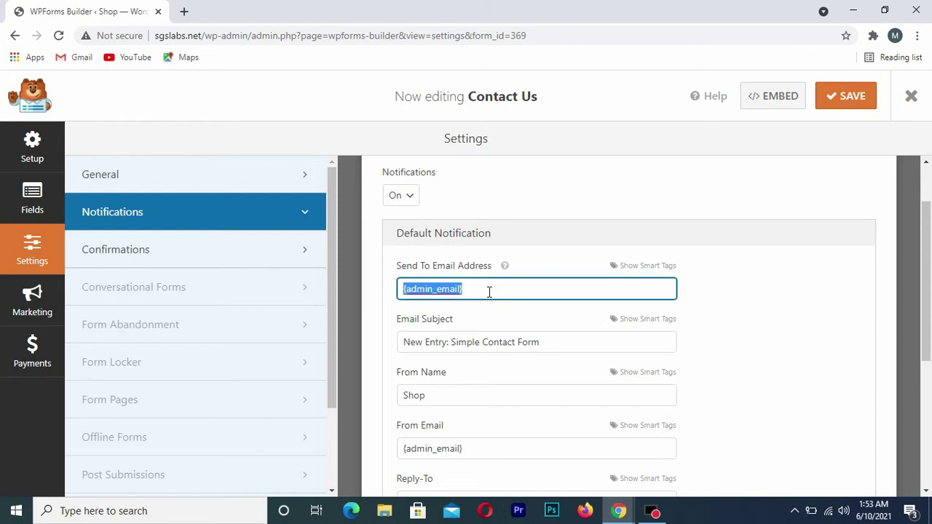
key("BackSpace")
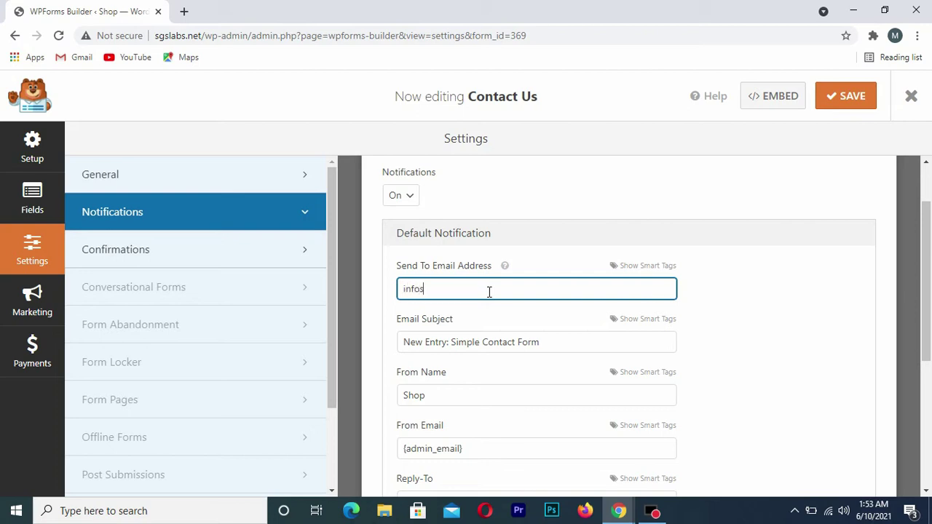
Change the notification Email Subject to 'New Entry: Contact us'
scroll(490, 292, "down", 1)
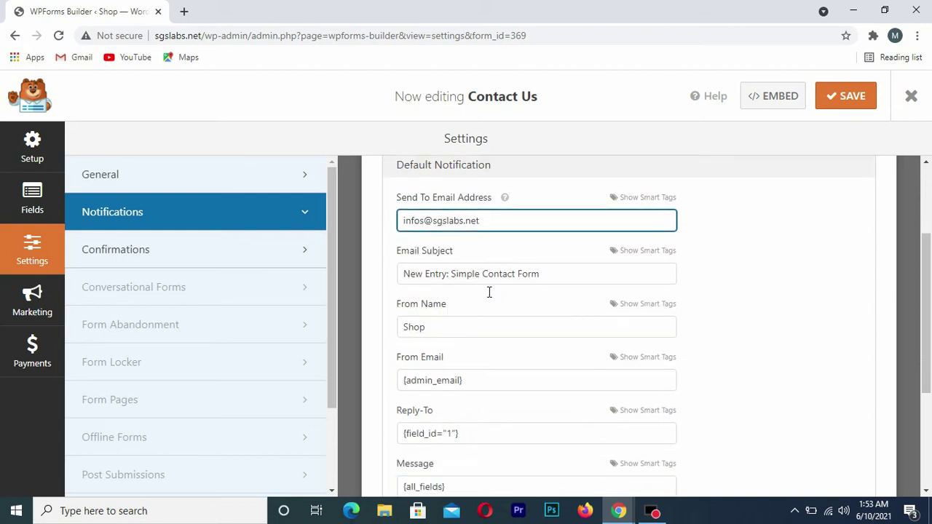
left_click(553, 276)
key("BackSpace")
key("BackSpace")
key("BackSpace")
key("BackSpace")
key("BackSpace")
key("BackSpace")
key("BackSpace")
key("BackSpace")
key("BackSpace")
key("BackSpace")
key("BackSpace")
key("BackSpace")
key("BackSpace")
key("BackSpace")
key("BackSpace")
key("BackSpace")
key("BackSpace")
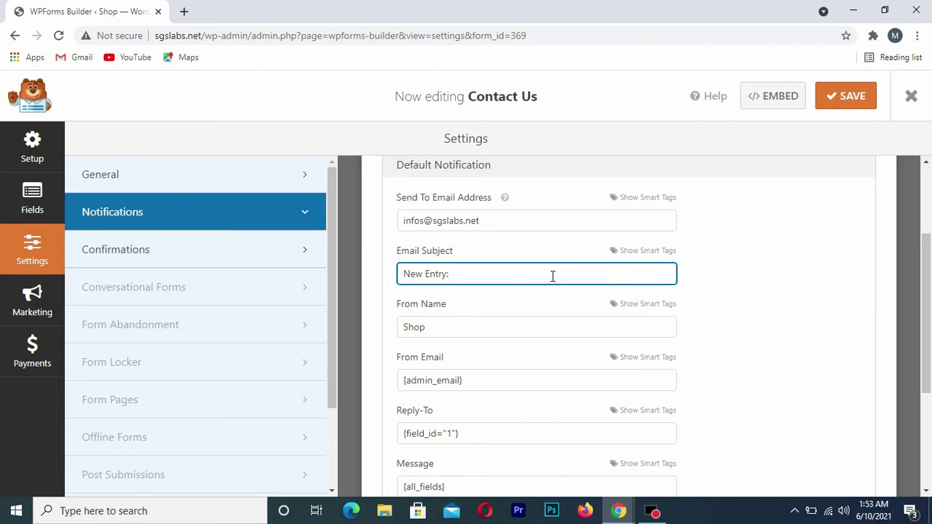
type("Contact us")
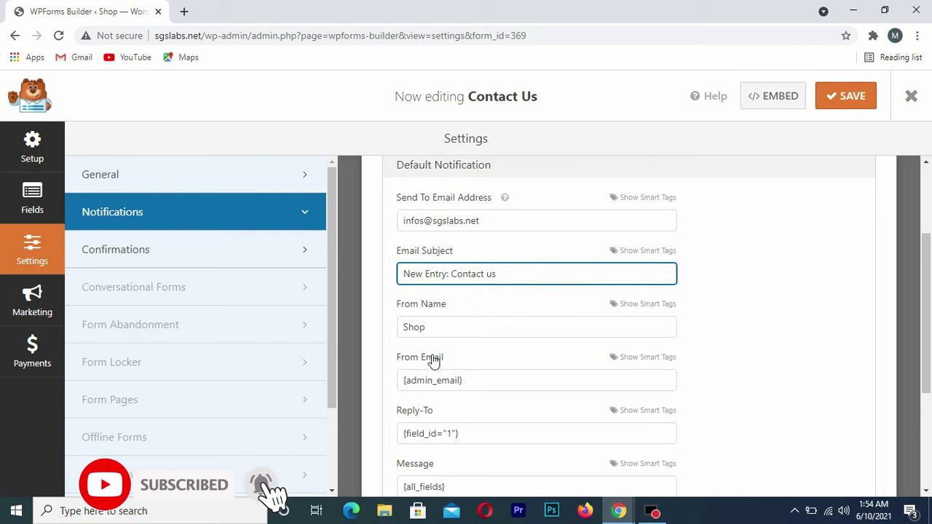
Set the From Email to the site's info address, fixing a typo, and save
left_click(473, 384)
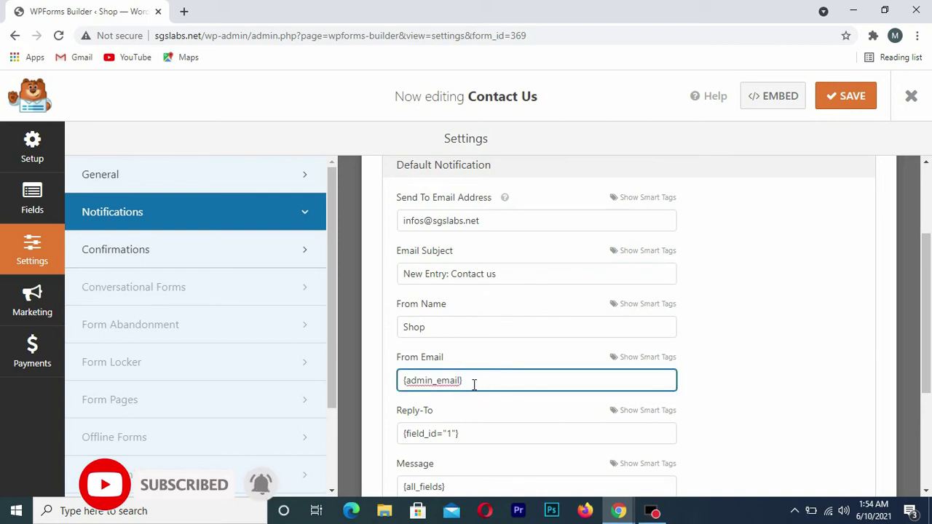
key("ctrl+a")
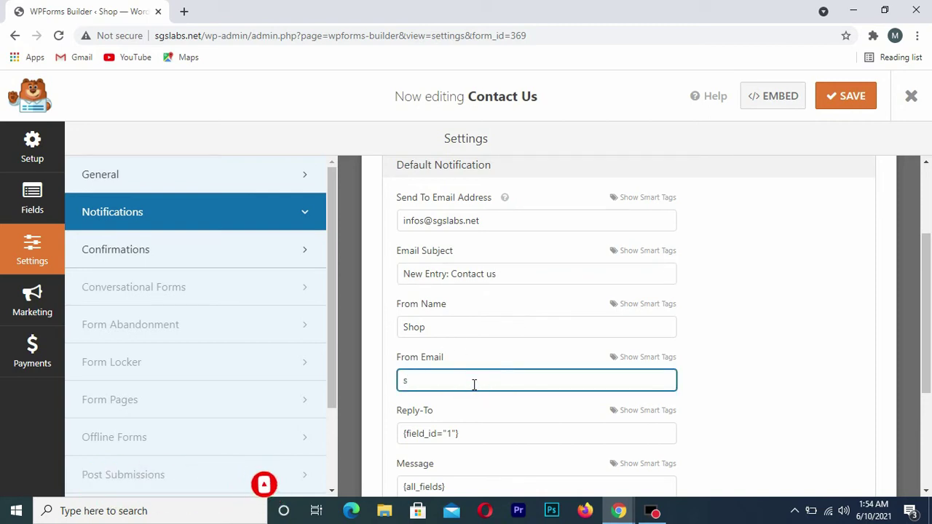
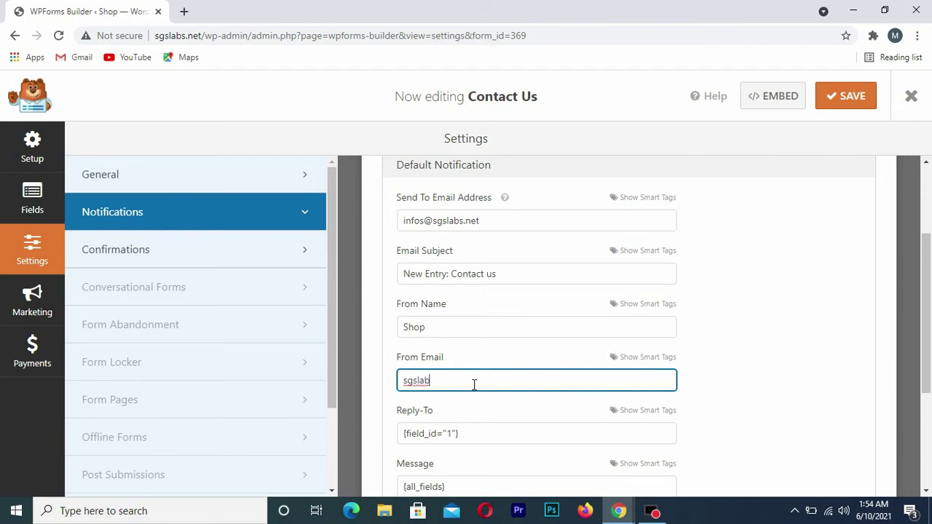
key("Home")
key("Right")
key("Right")
key("Right")
scroll(712, 369, "down", 2)
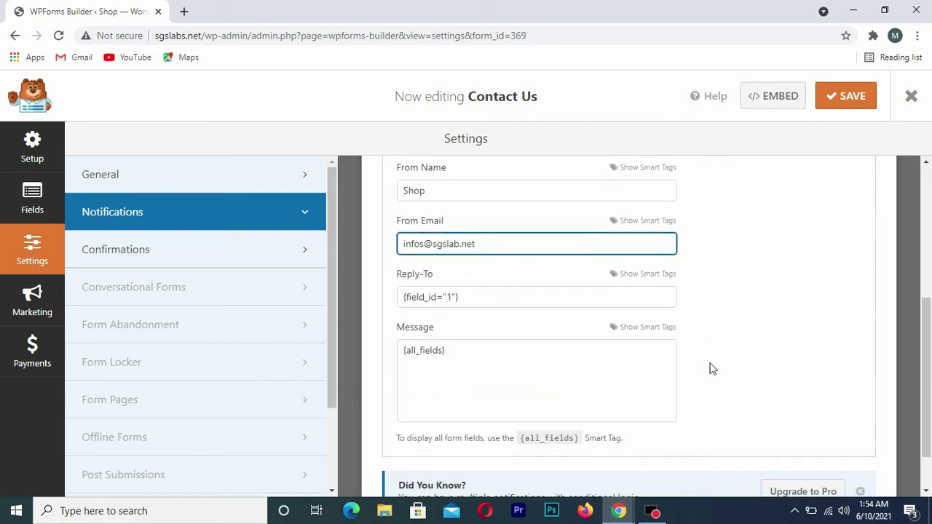
scroll(710, 368, "down", 1)
scroll(710, 368, "up", 3)
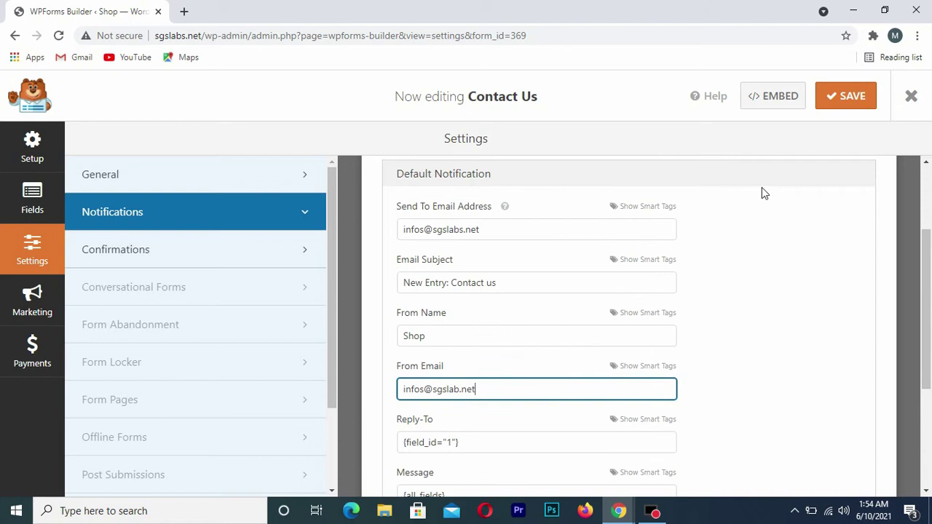
left_click(852, 97)
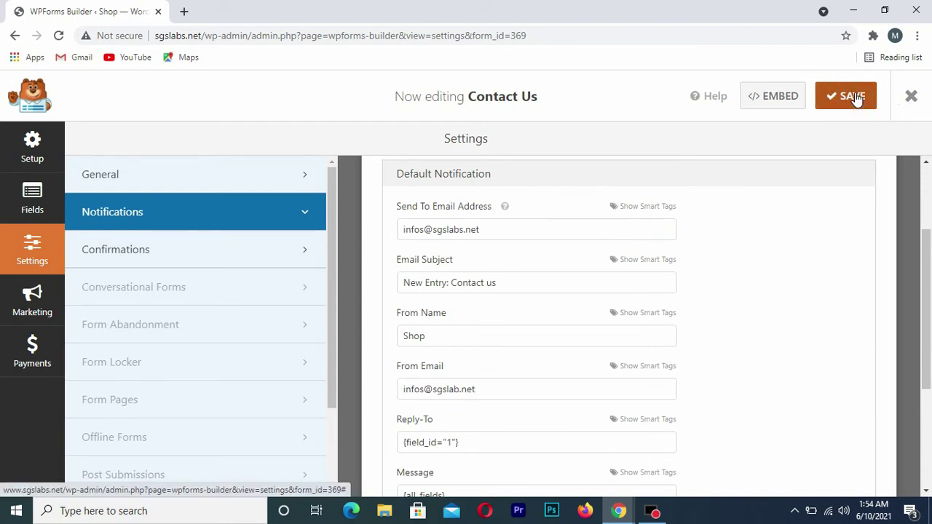
Keep a Message confirmation saying 'Thanks for contacting us!' with auto-scroll, and save
left_click(86, 251)
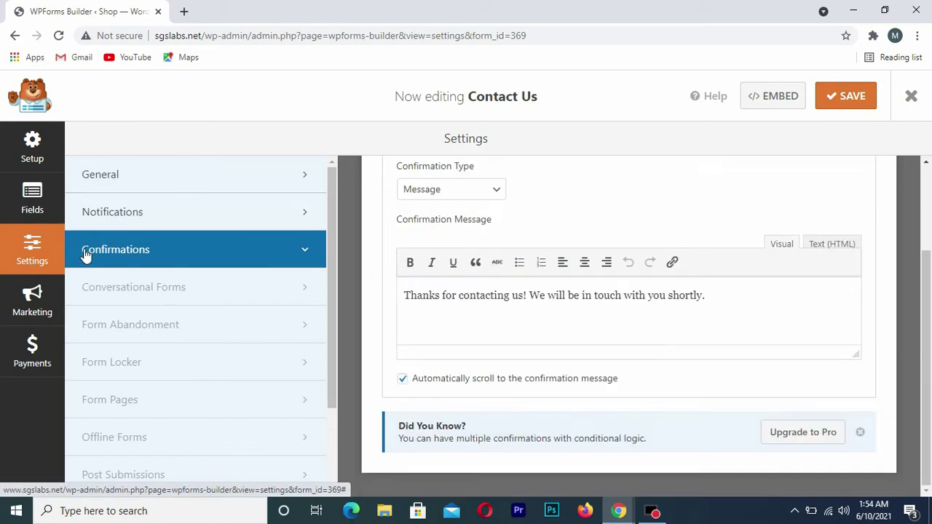
scroll(426, 306, "up", 2)
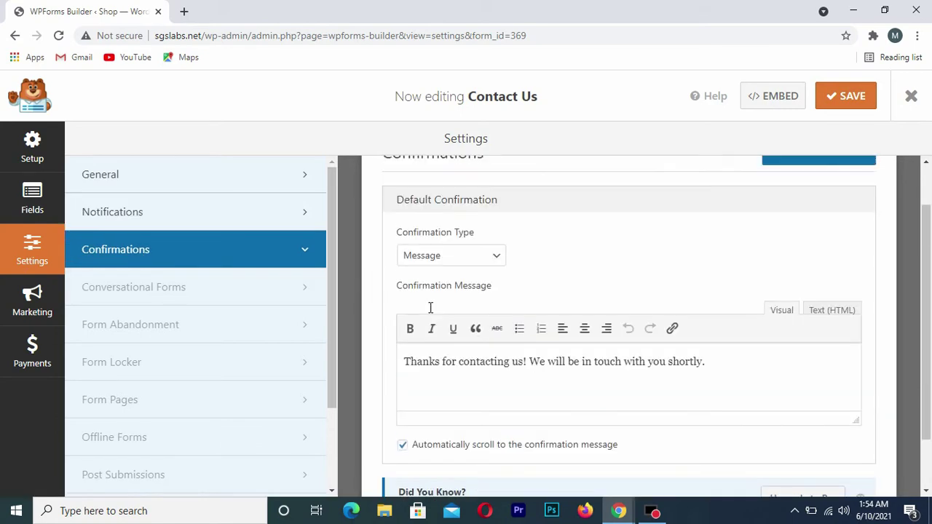
scroll(431, 308, "down", 2)
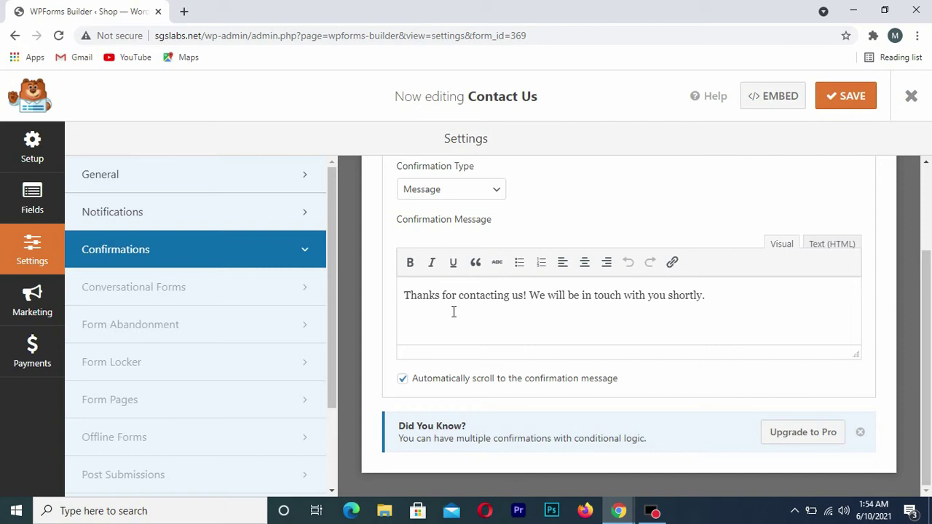
left_click(732, 299)
left_click(853, 101)
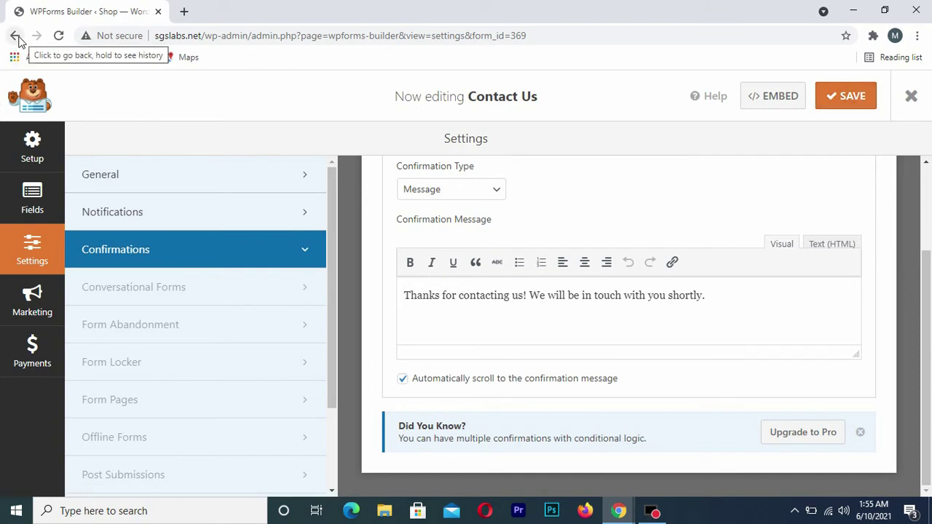
Return to the admin, list All Pages, and open the Contact Us page for editing
left_click(15, 36)
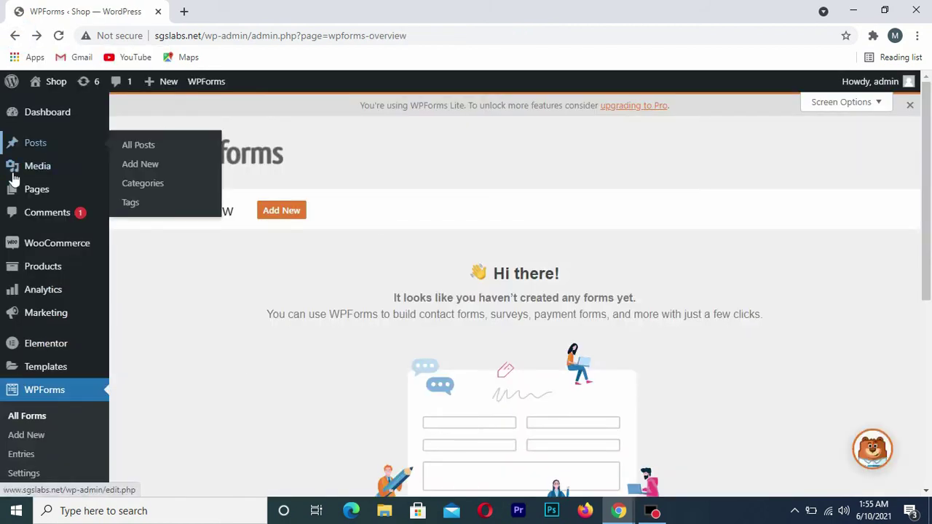
mouse_move(20, 195)
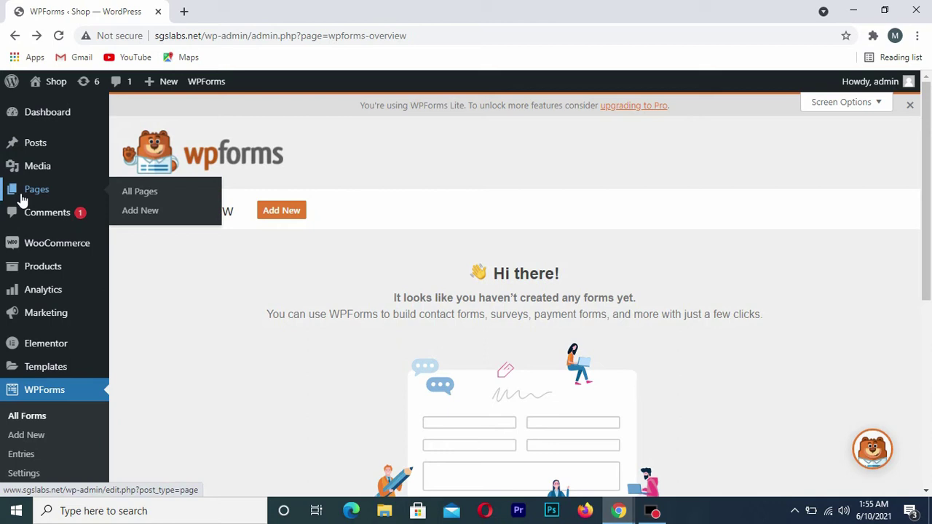
left_click(131, 192)
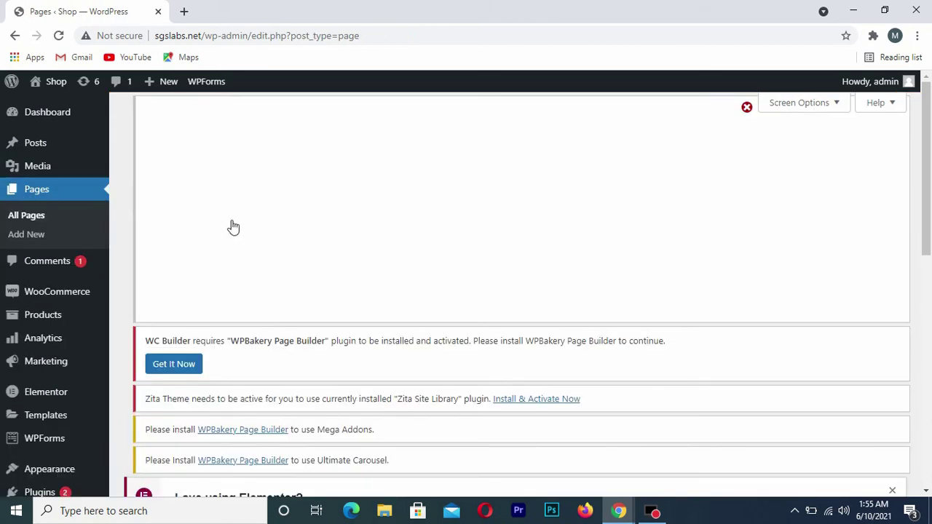
scroll(347, 320, "down", 3)
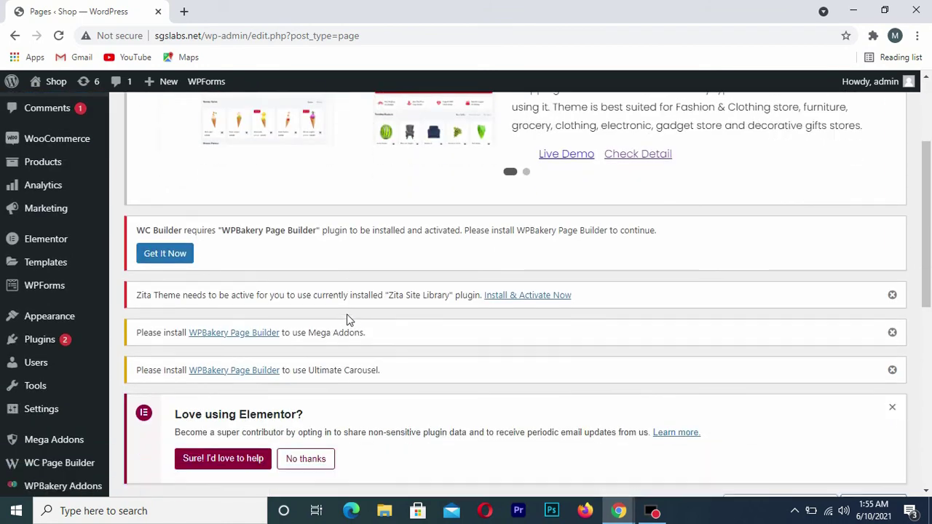
scroll(347, 314, "down", 4)
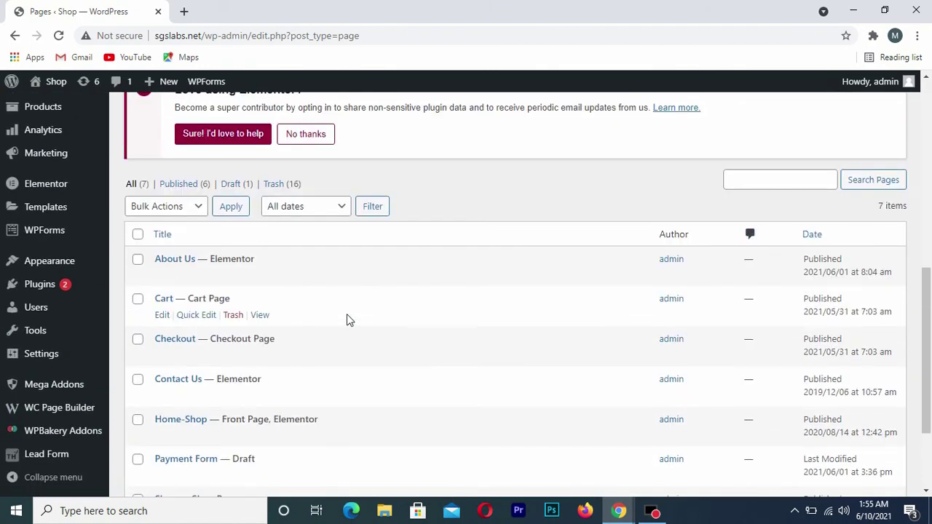
scroll(347, 315, "down", 1)
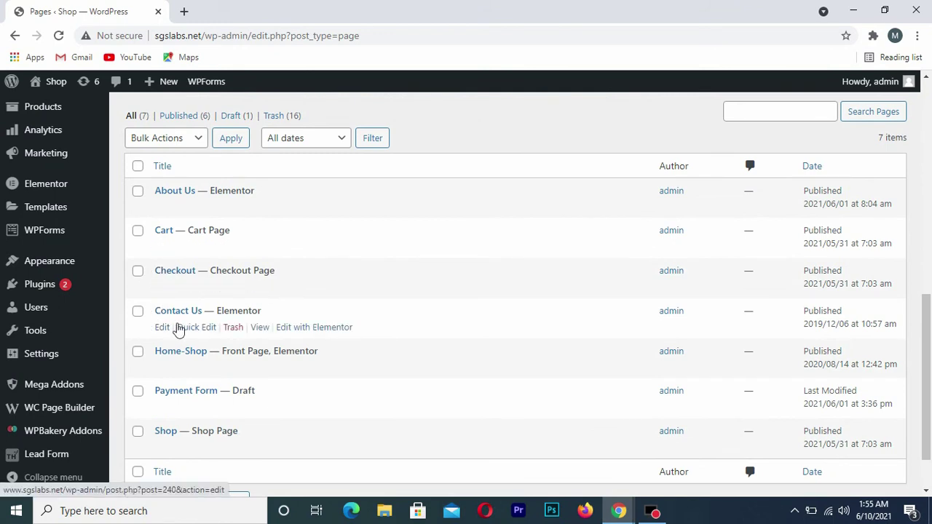
left_click(161, 329)
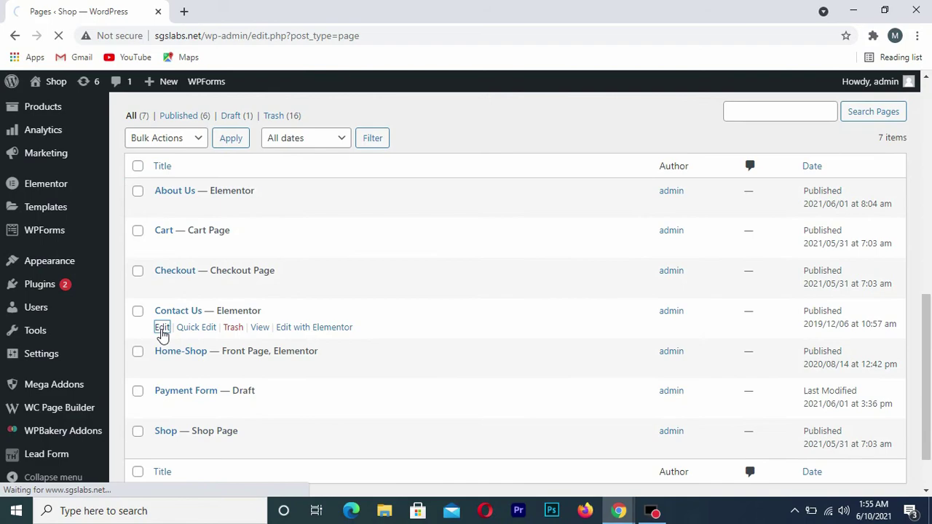
scroll(653, 342, "down", 7)
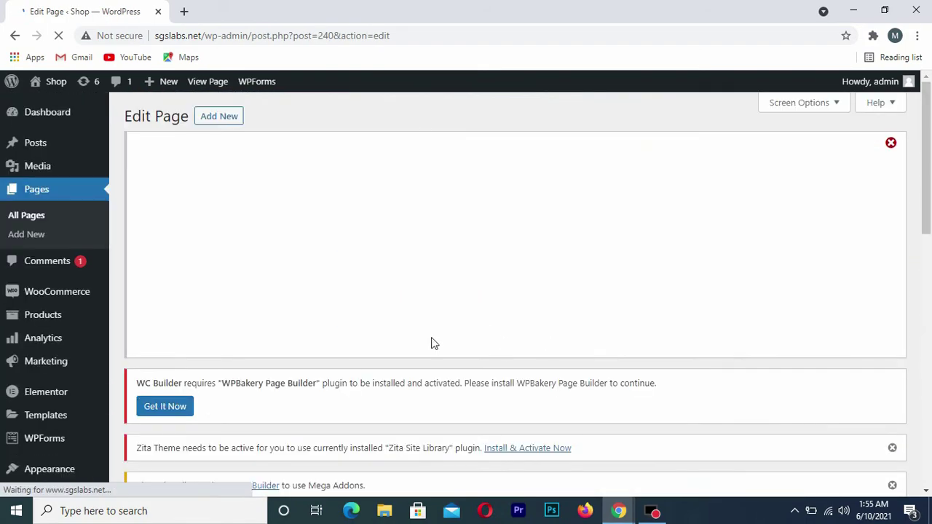
scroll(522, 309, "down", 10)
scroll(532, 316, "down", 1)
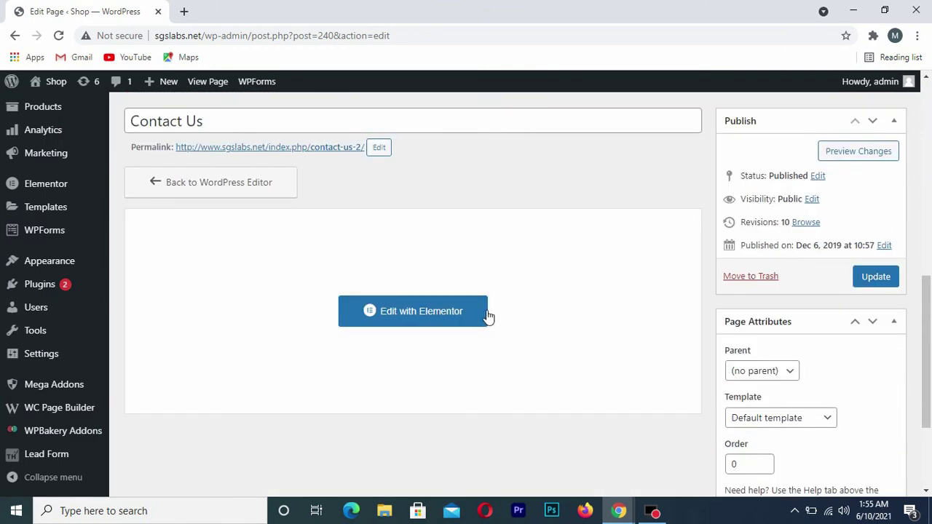
Launch Elementor on Contact Us, add a one-column section, and start a widget search
left_click(427, 318)
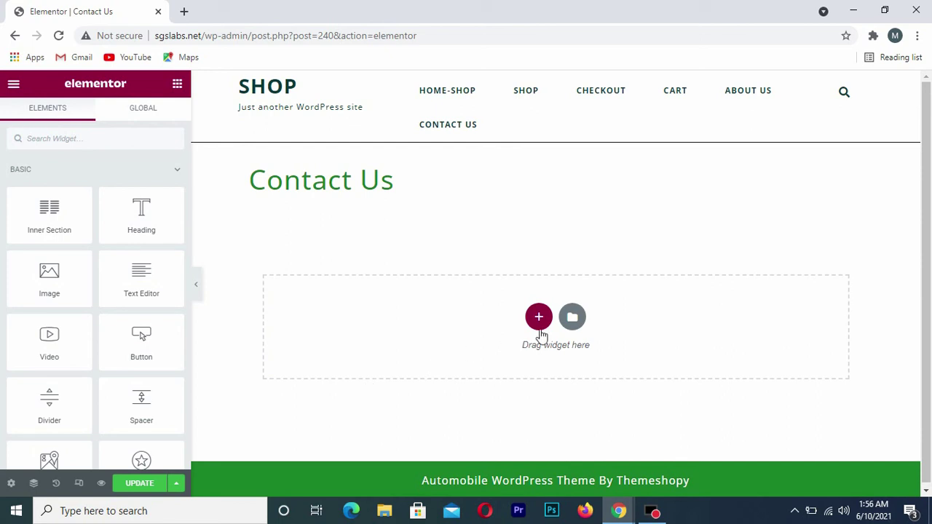
left_click(539, 319)
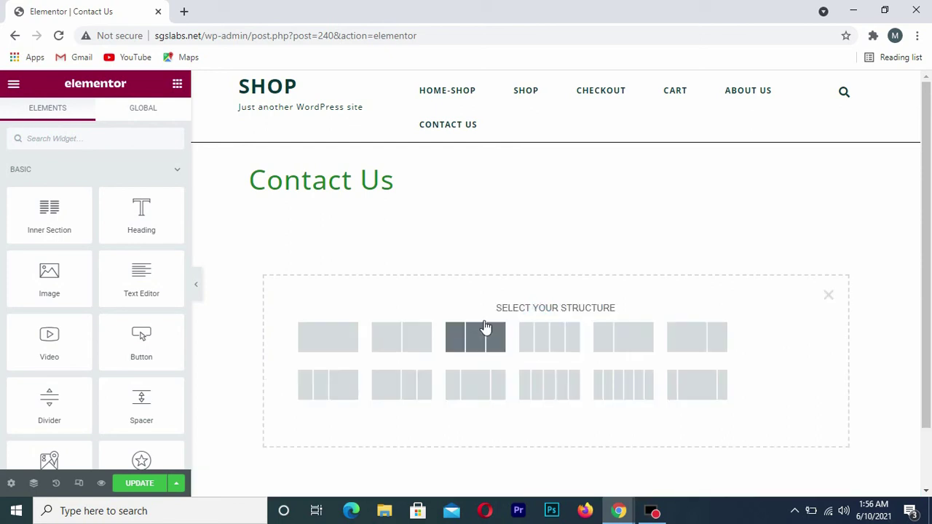
left_click(327, 338)
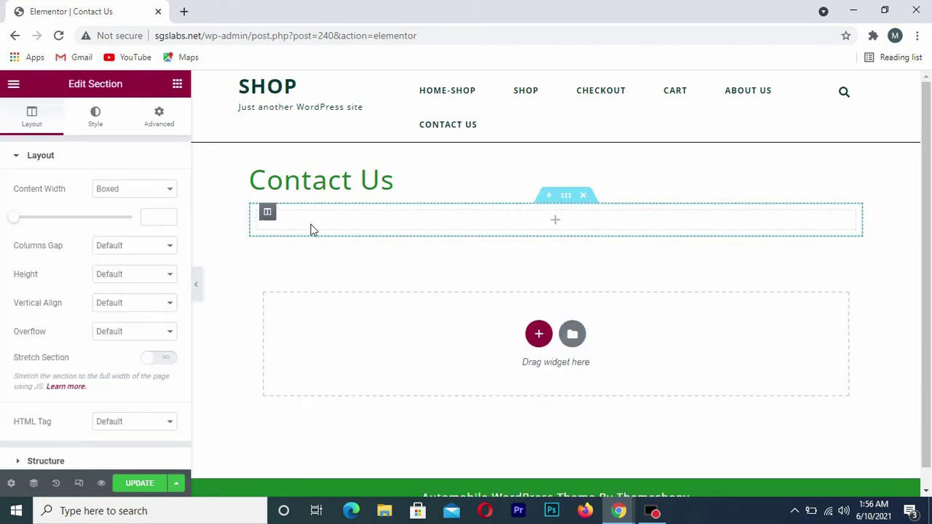
left_click(177, 85)
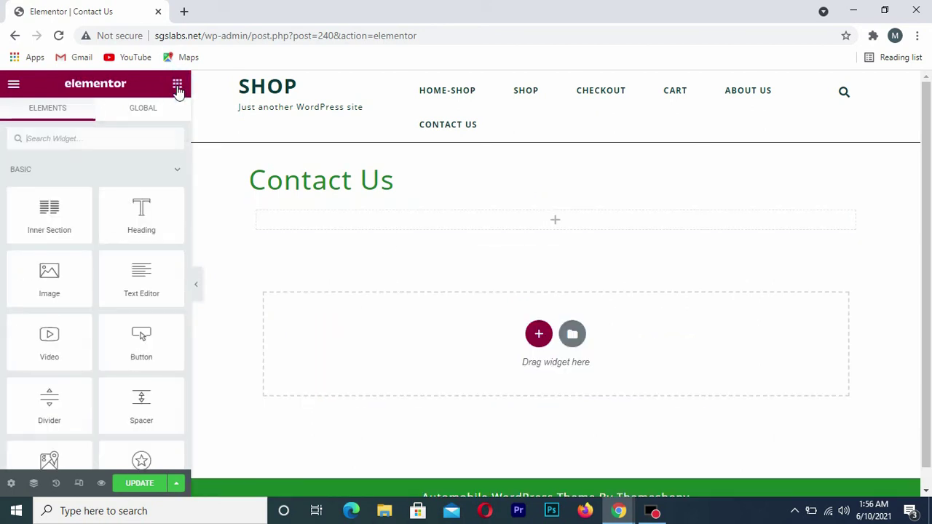
left_click(73, 140)
Search 'wpf', drop the WPForms widget into the new section, and select the Contact Us form
type("wpf")
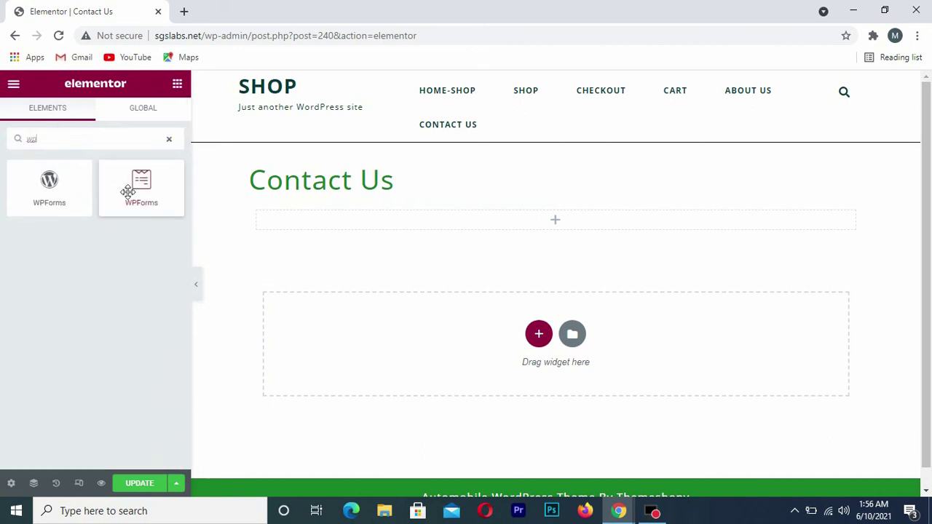
left_click_drag(127, 191, 441, 233)
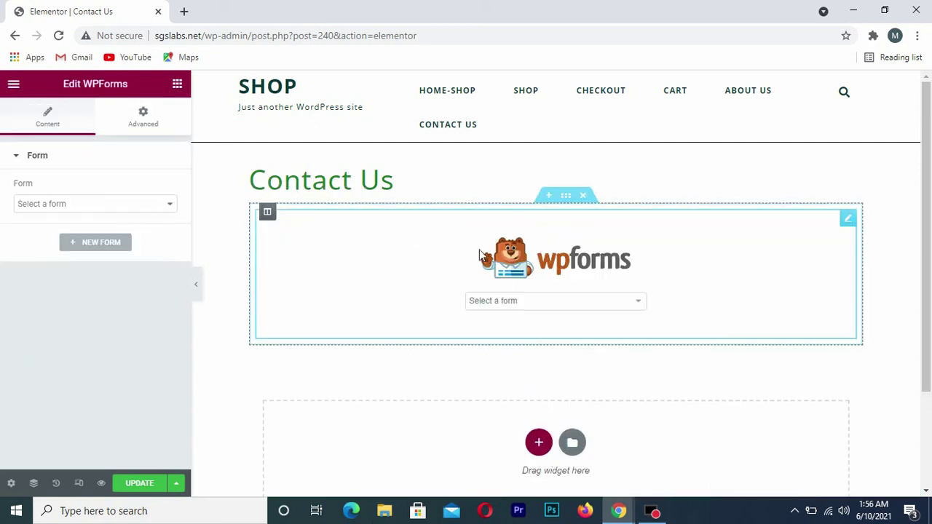
left_click(510, 304)
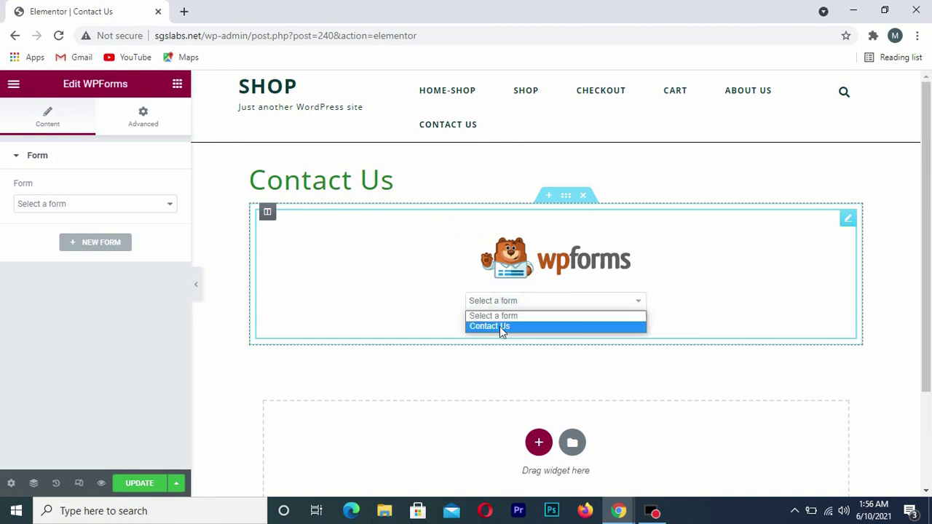
left_click(499, 326)
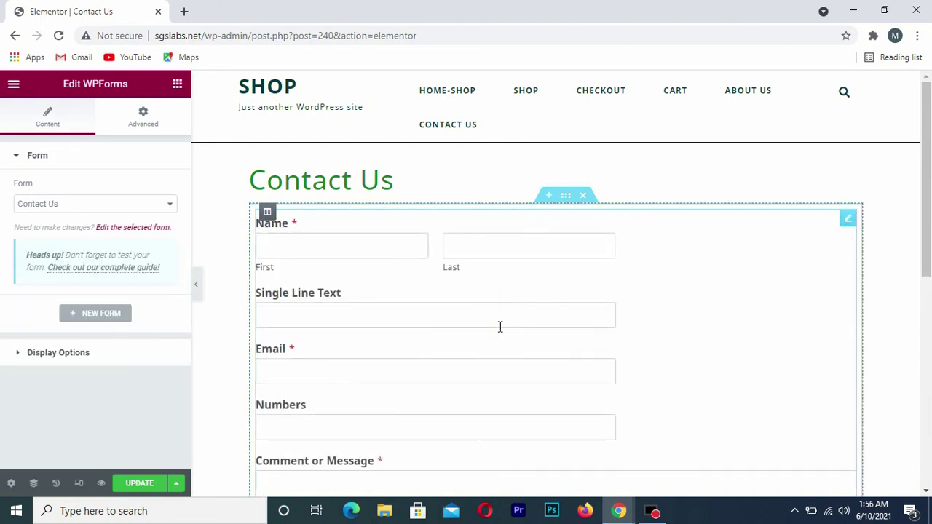
scroll(692, 347, "down", 1)
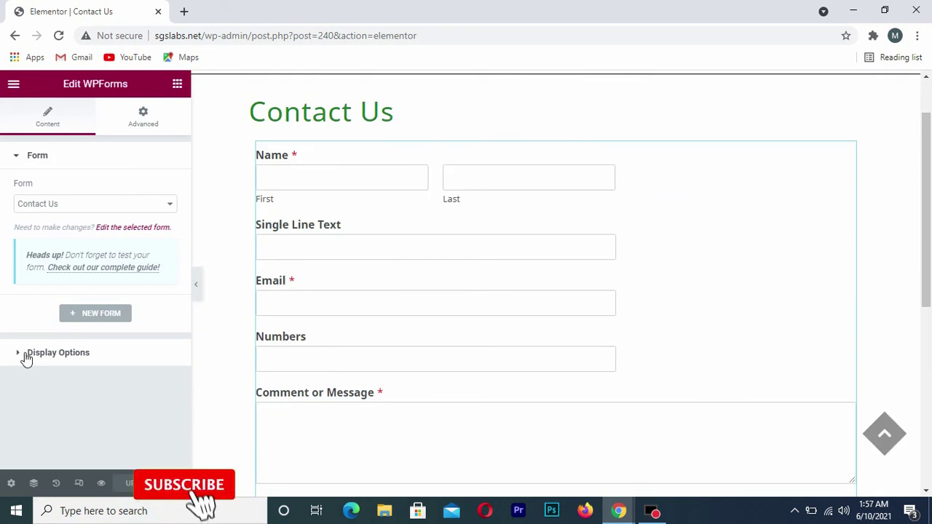
In Display Options, show the Contact Us form name, keep the description hidden, and update the page
left_click(25, 356)
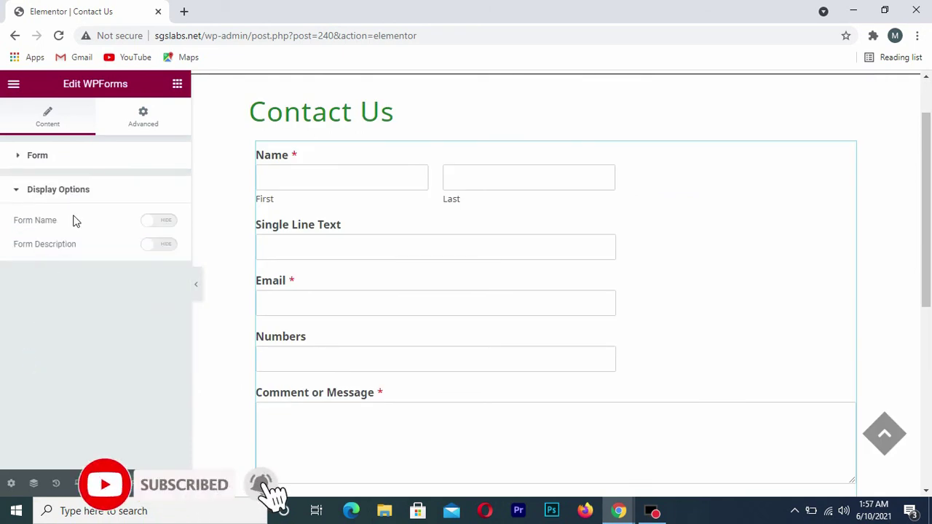
double_click(169, 227)
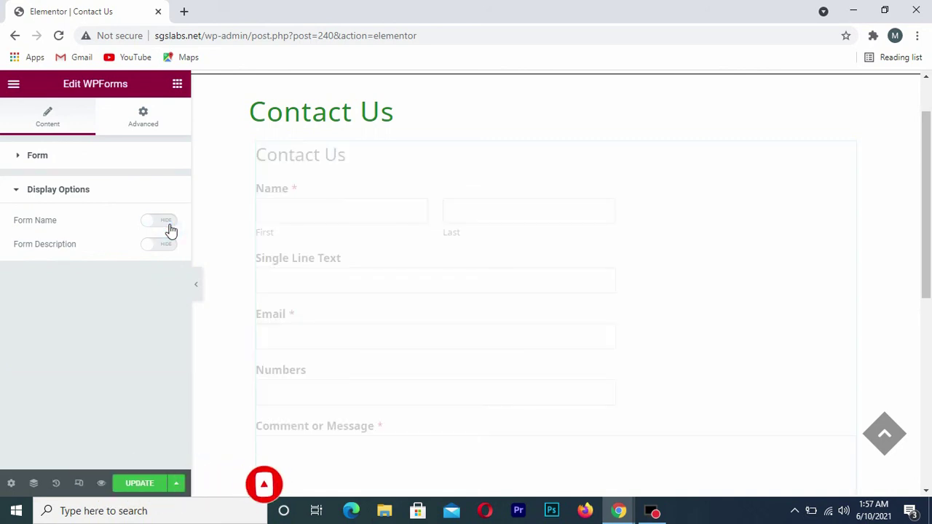
left_click(168, 225)
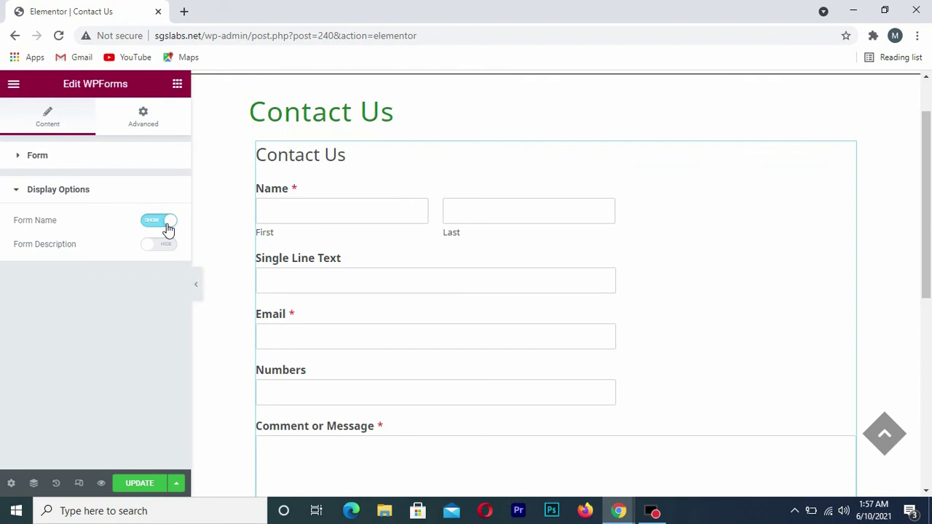
left_click(161, 247)
left_click(162, 248)
left_click(162, 251)
left_click(162, 253)
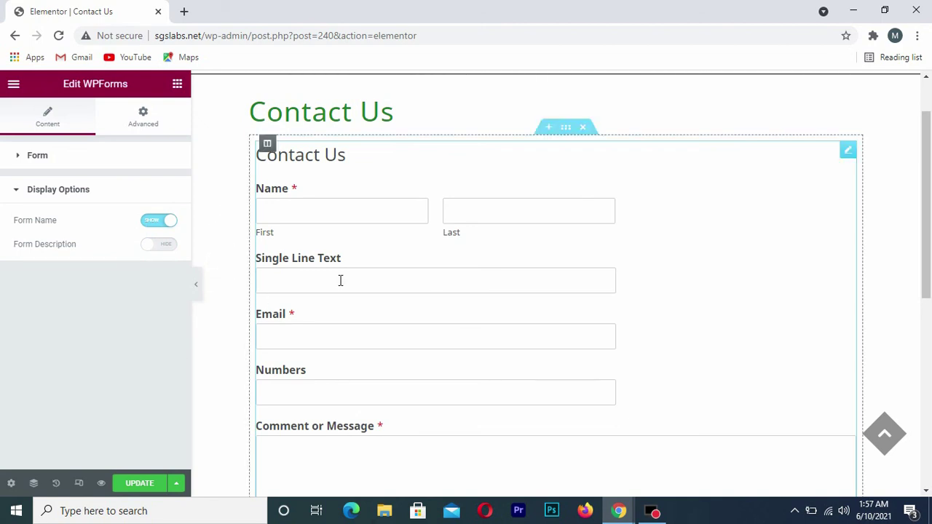
scroll(439, 304, "down", 3)
scroll(439, 304, "up", 3)
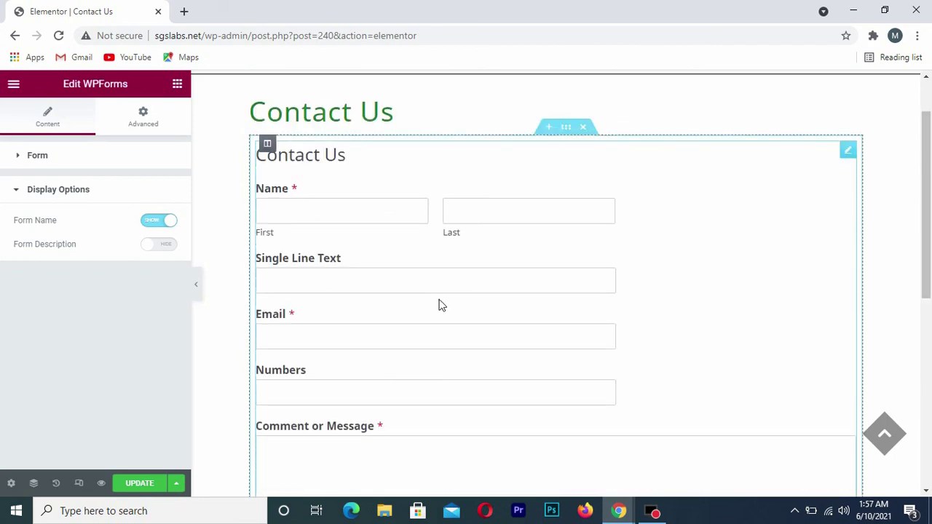
left_click(145, 484)
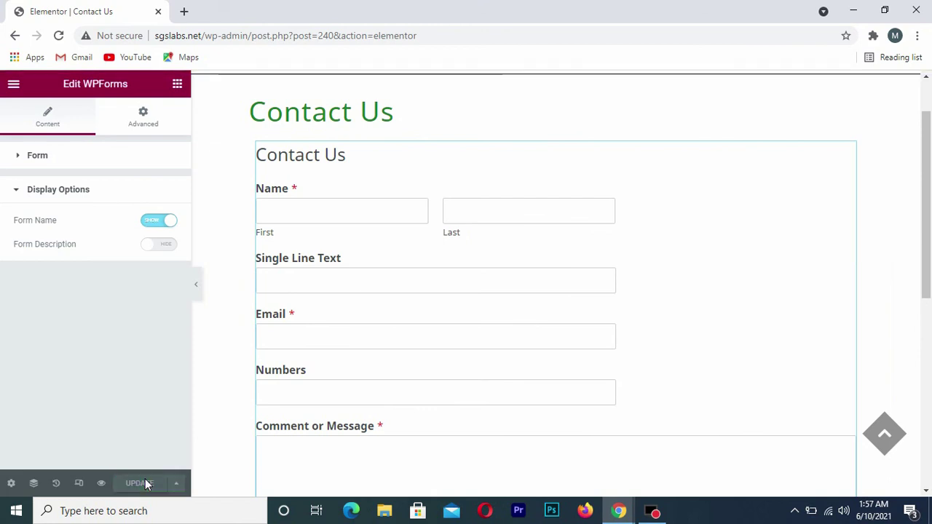